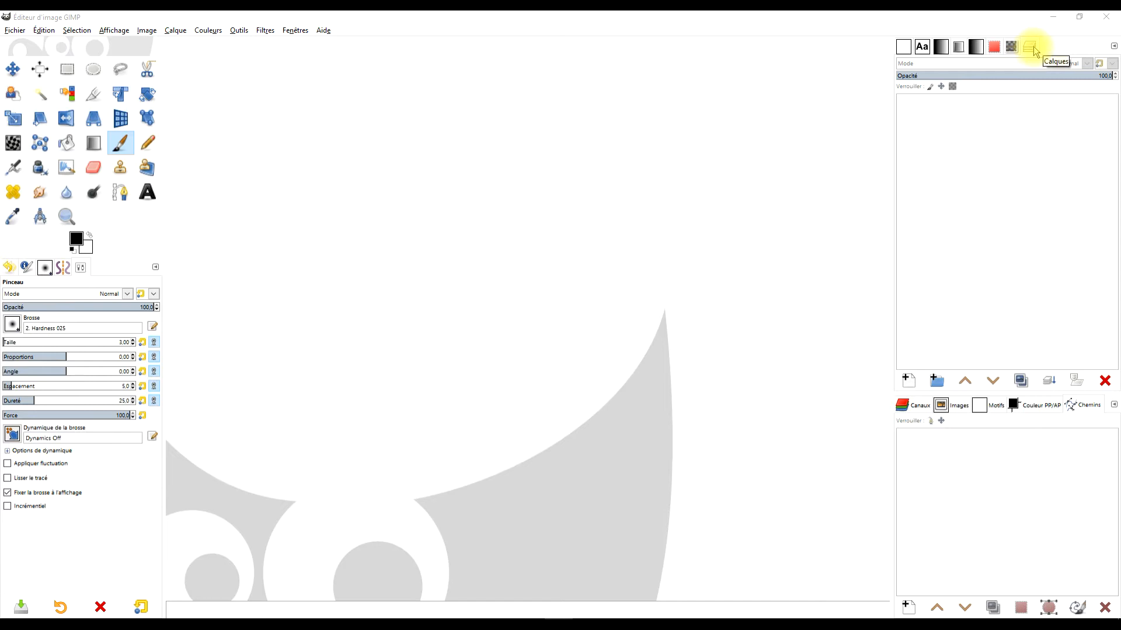
Open the image file calques images.xcf
{"action": "left_click", "coordinate": [25, 34]}
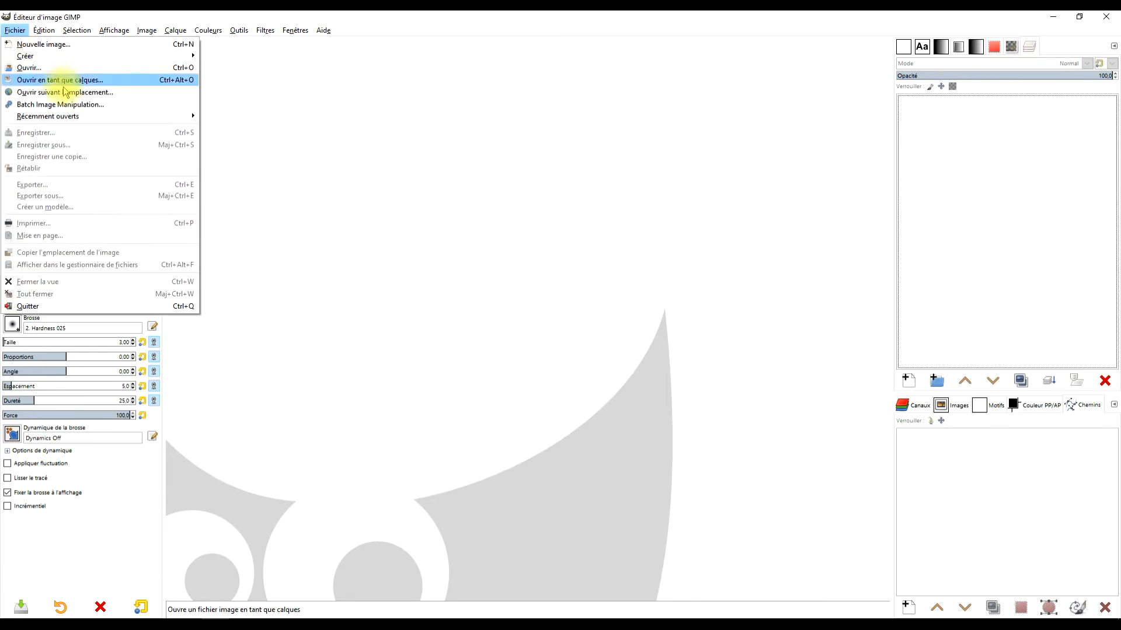
{"action": "left_click", "coordinate": [69, 68]}
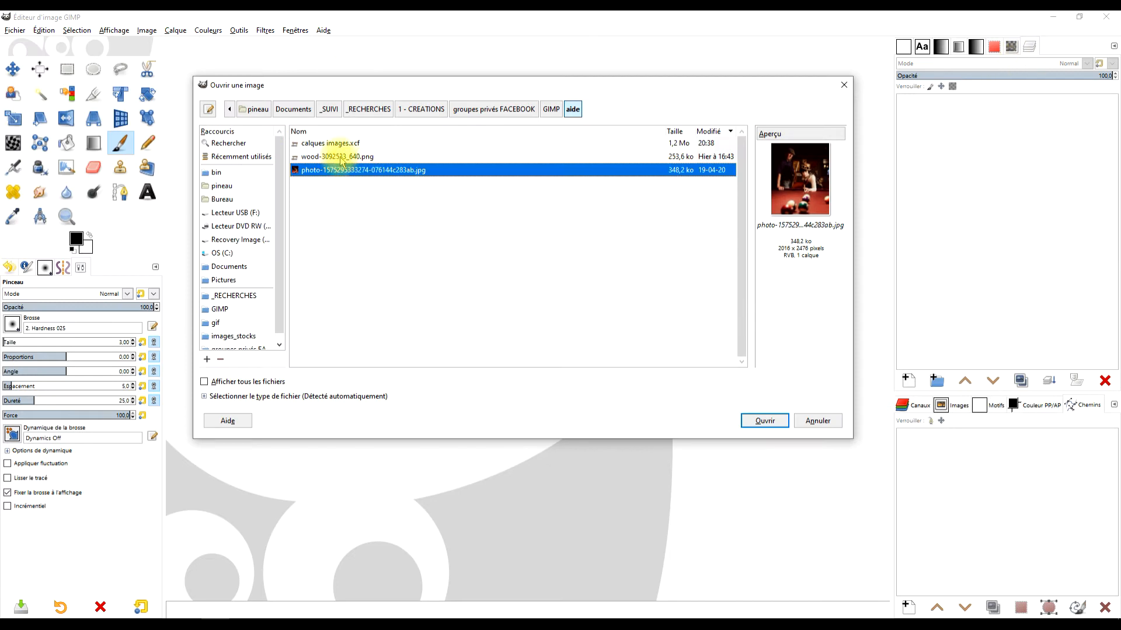
{"action": "double_click", "coordinate": [349, 146]}
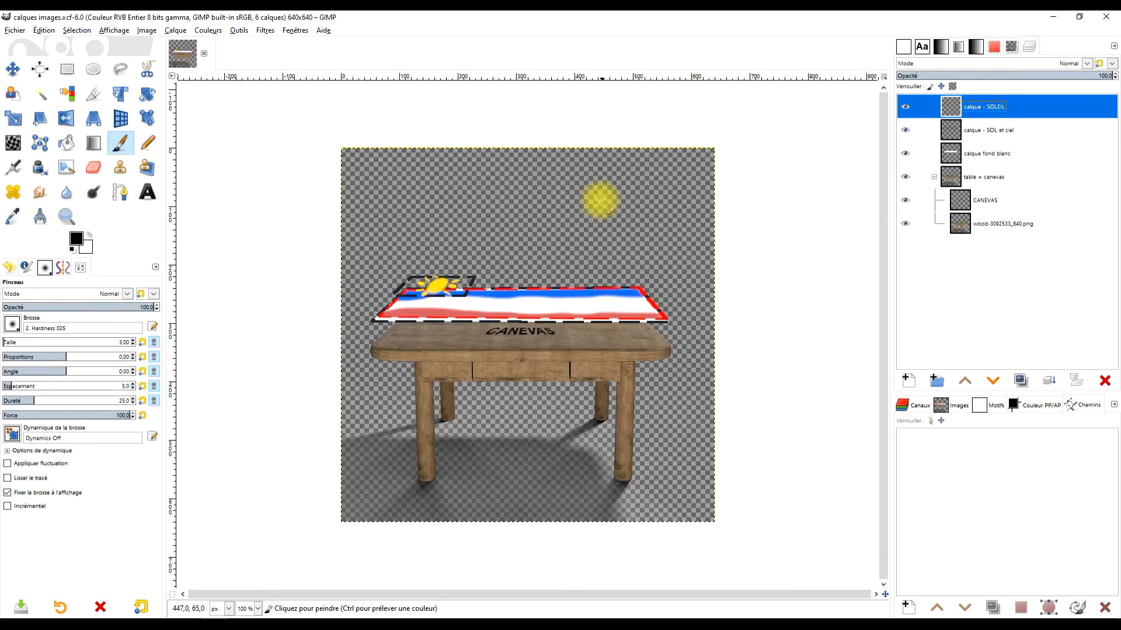
Hide the layers calque - SOLEIL, calque - SOL et ciel and calque fond blanc so that only the table group is displayed
{"action": "left_click", "coordinate": [66, 216]}
{"action": "mouse_move", "coordinate": [356, 259]}
{"action": "left_mouse_down"}
{"action": "mouse_move", "coordinate": [661, 538]}
{"action": "mouse_move", "coordinate": [681, 506]}
{"action": "left_mouse_up"}
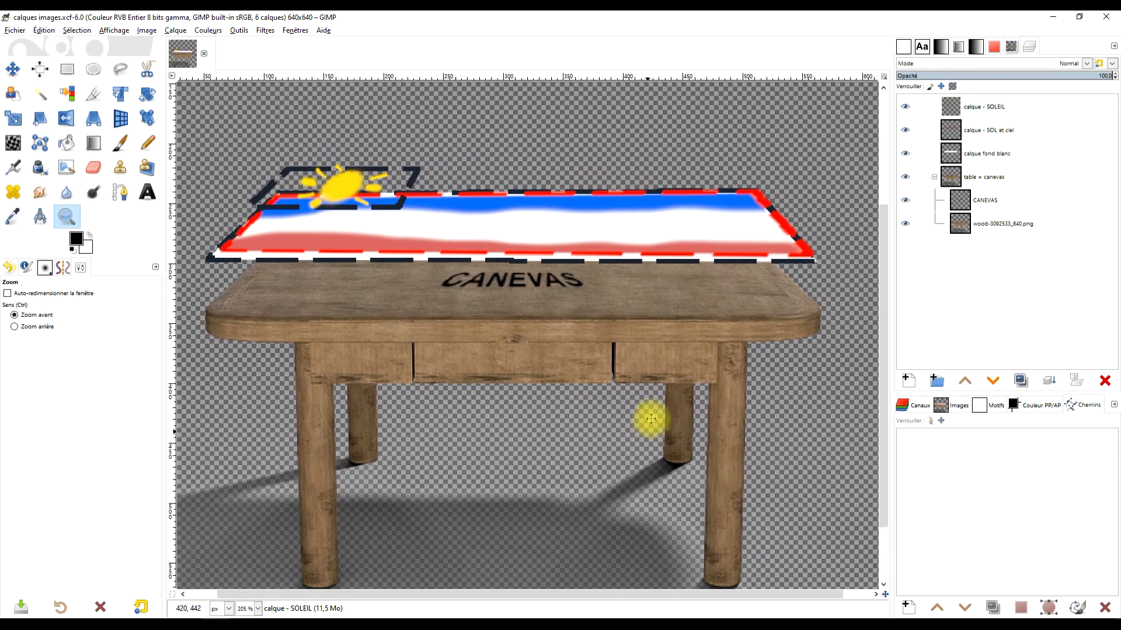
{"action": "mouse_move", "coordinate": [651, 419]}
{"action": "left_mouse_down"}
{"action": "mouse_move", "coordinate": [651, 405]}
{"action": "mouse_move", "coordinate": [649, 415]}
{"action": "left_mouse_up"}
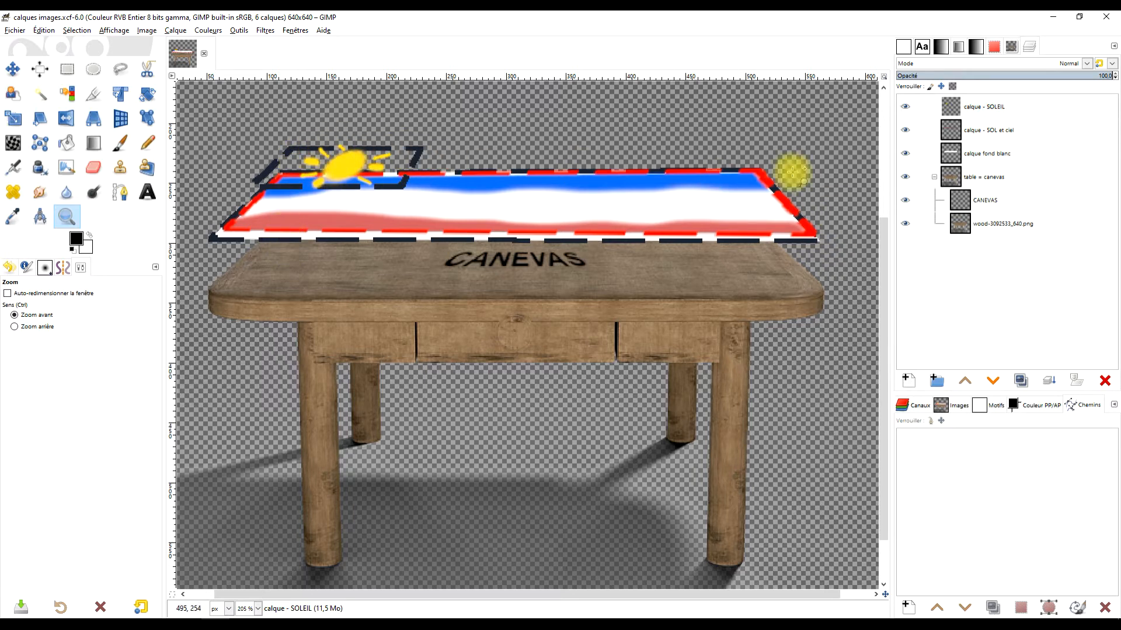
{"action": "left_click", "coordinate": [959, 109]}
{"action": "left_click", "coordinate": [907, 108]}
{"action": "left_click", "coordinate": [907, 108]}
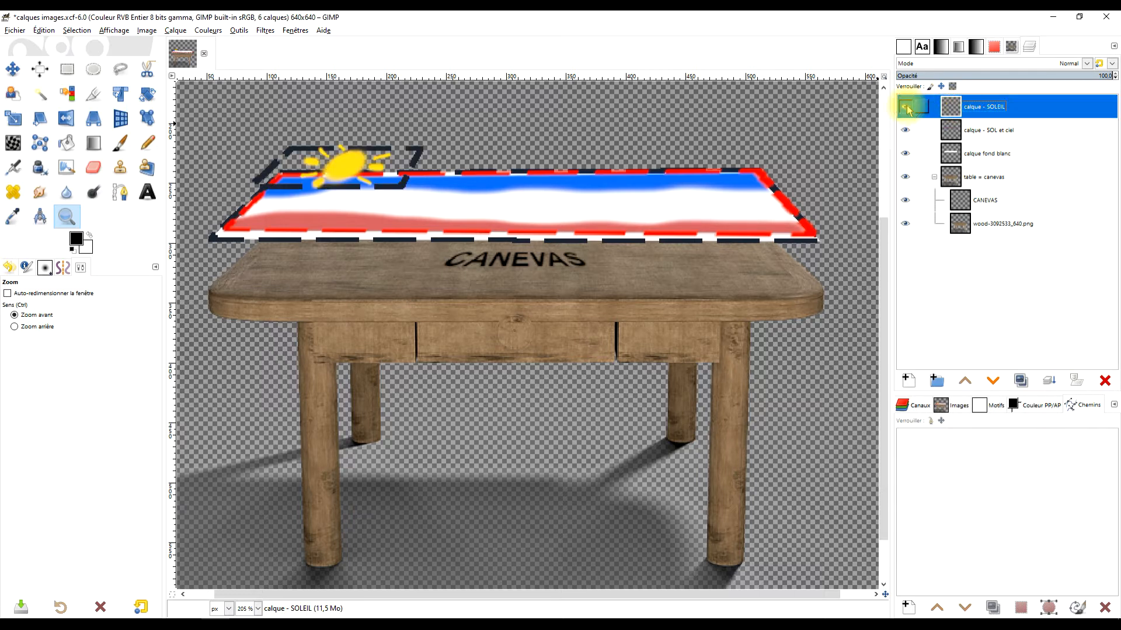
{"action": "left_click", "coordinate": [907, 107]}
{"action": "left_click", "coordinate": [904, 131]}
{"action": "left_click", "coordinate": [906, 153]}
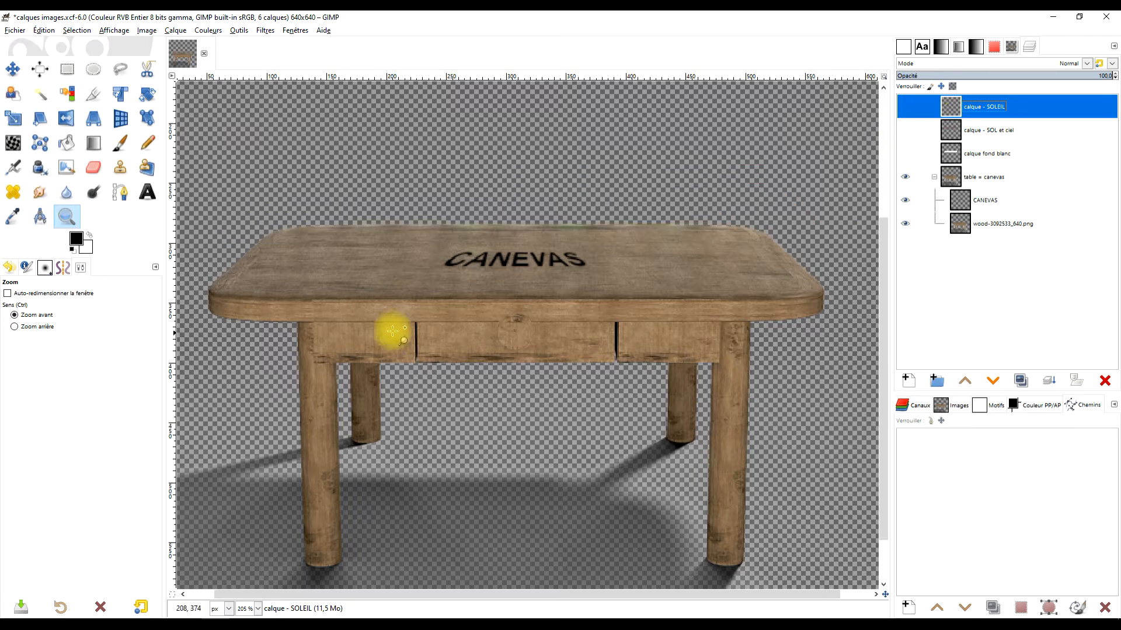
{"action": "mouse_move", "coordinate": [489, 345]}
{"action": "left_mouse_down"}
{"action": "mouse_move", "coordinate": [491, 318]}
{"action": "mouse_move", "coordinate": [493, 332]}
{"action": "left_mouse_up"}
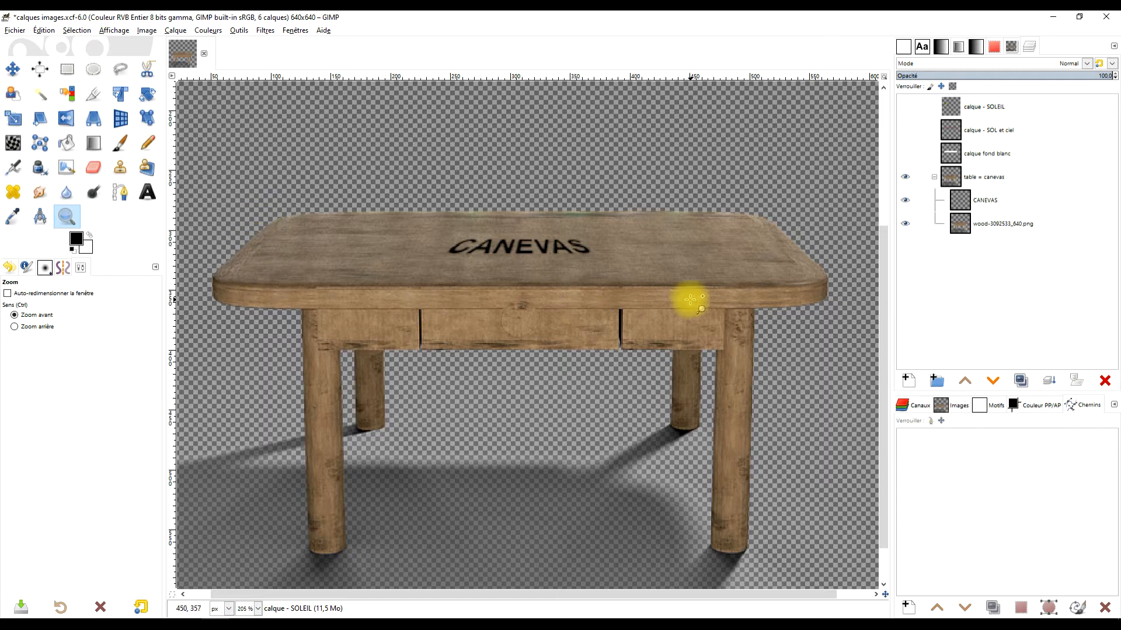
Show the layers calque fond blanc, calque - SOL et ciel and calque - SOLEIL again, one after another from the lowest up
{"action": "left_click", "coordinate": [906, 157]}
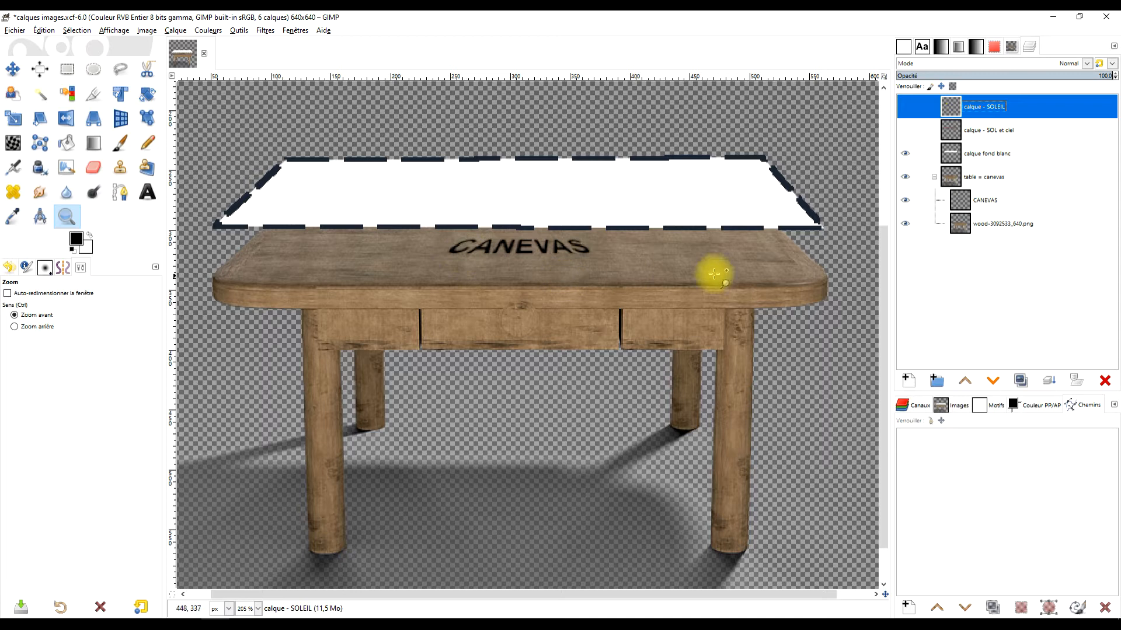
{"action": "left_click", "coordinate": [978, 181]}
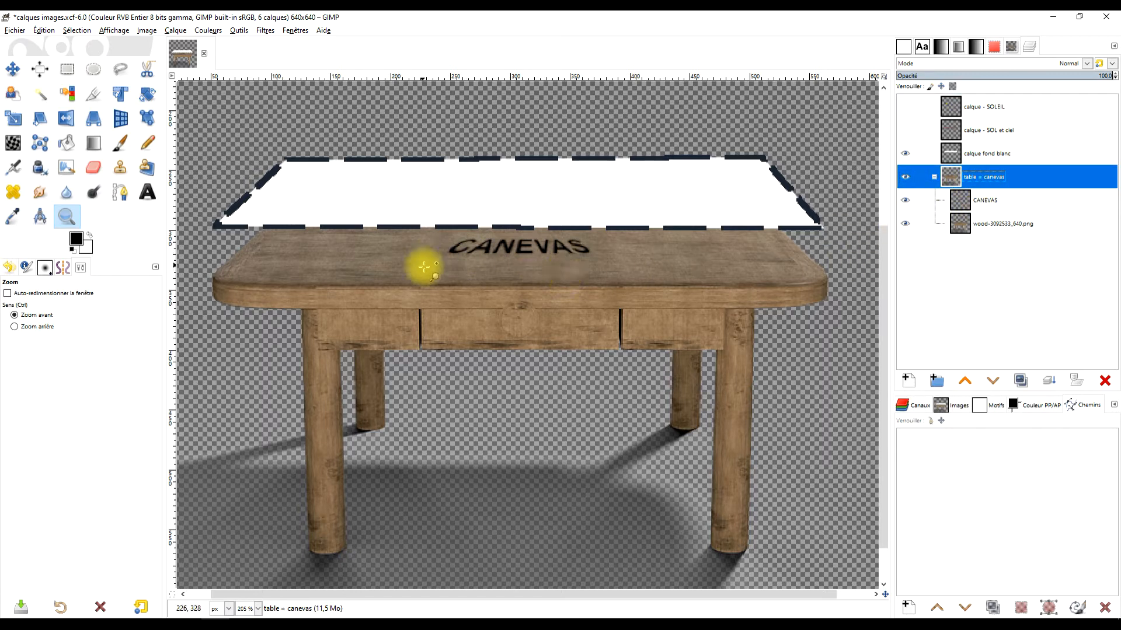
{"action": "left_click", "coordinate": [911, 133]}
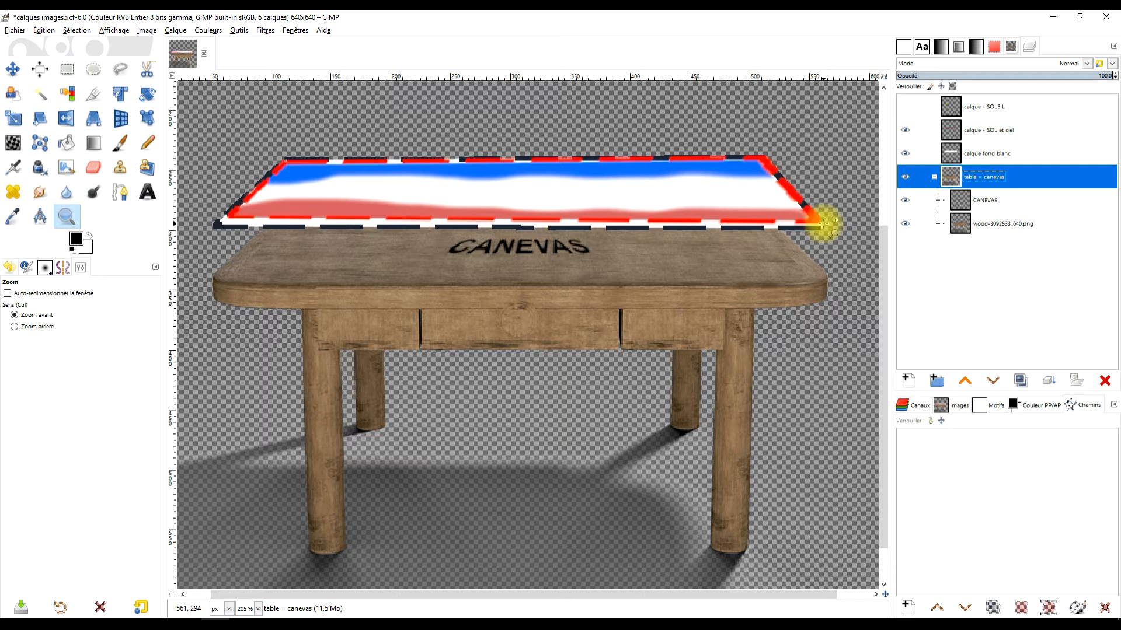
{"action": "left_click", "coordinate": [905, 131]}
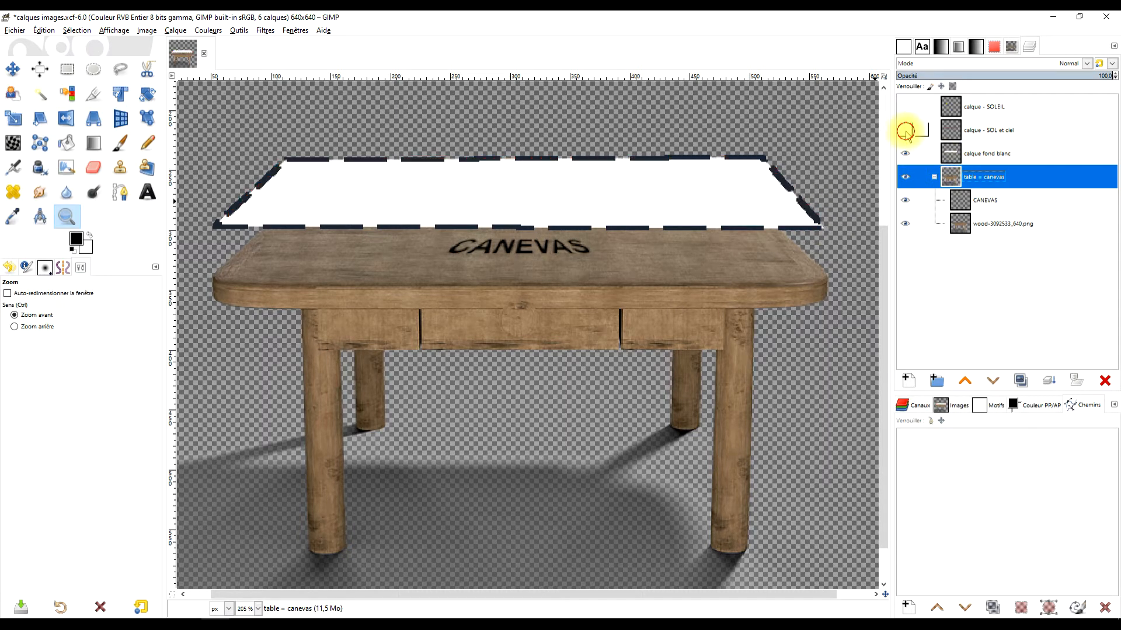
{"action": "left_click", "coordinate": [905, 131]}
{"action": "left_click", "coordinate": [905, 130]}
{"action": "left_click", "coordinate": [905, 131]}
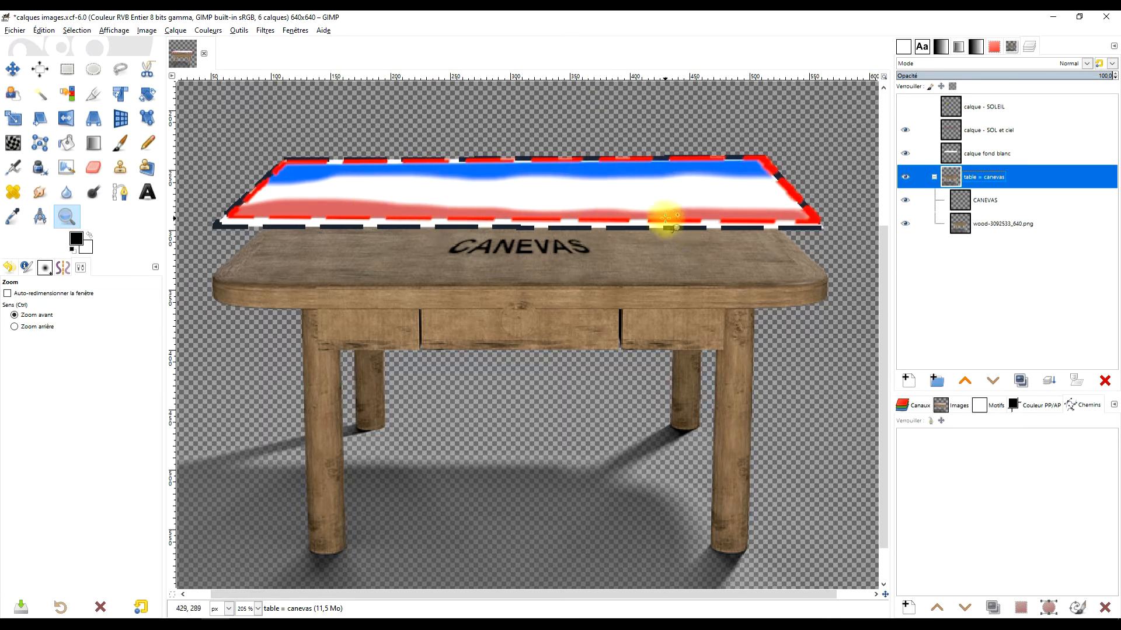
{"action": "left_click", "coordinate": [906, 107]}
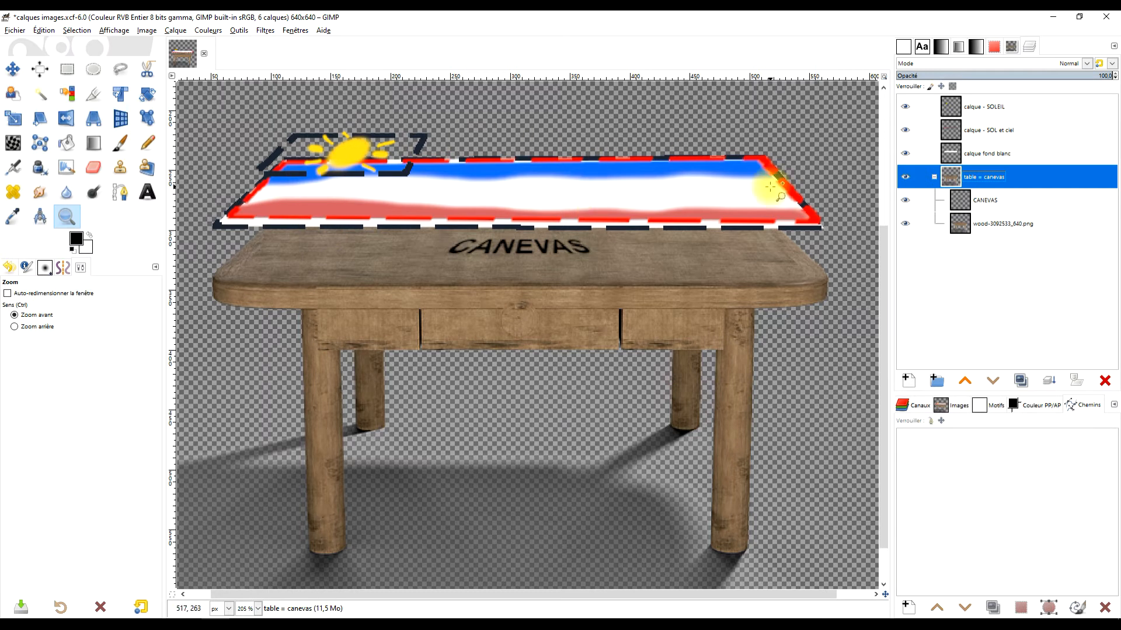
Toggle the visibility of calque - SOLEIL and calque - SOL et ciel several times, leaving both layers shown
{"action": "left_click", "coordinate": [905, 106]}
{"action": "left_click", "coordinate": [905, 129]}
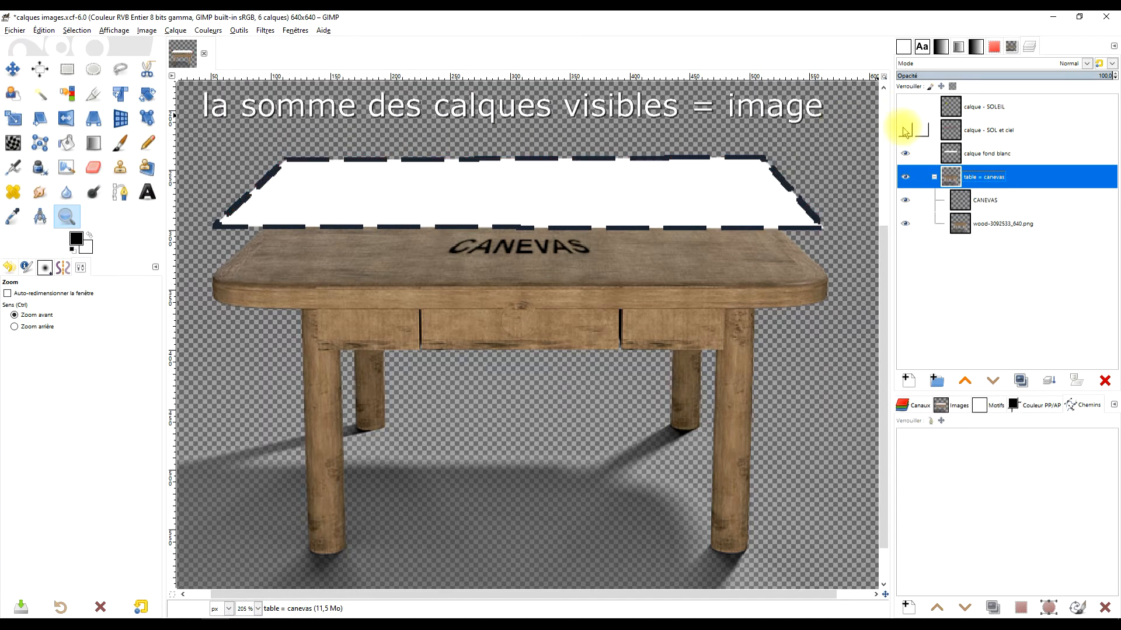
{"action": "left_click", "coordinate": [905, 130]}
{"action": "left_click", "coordinate": [905, 107]}
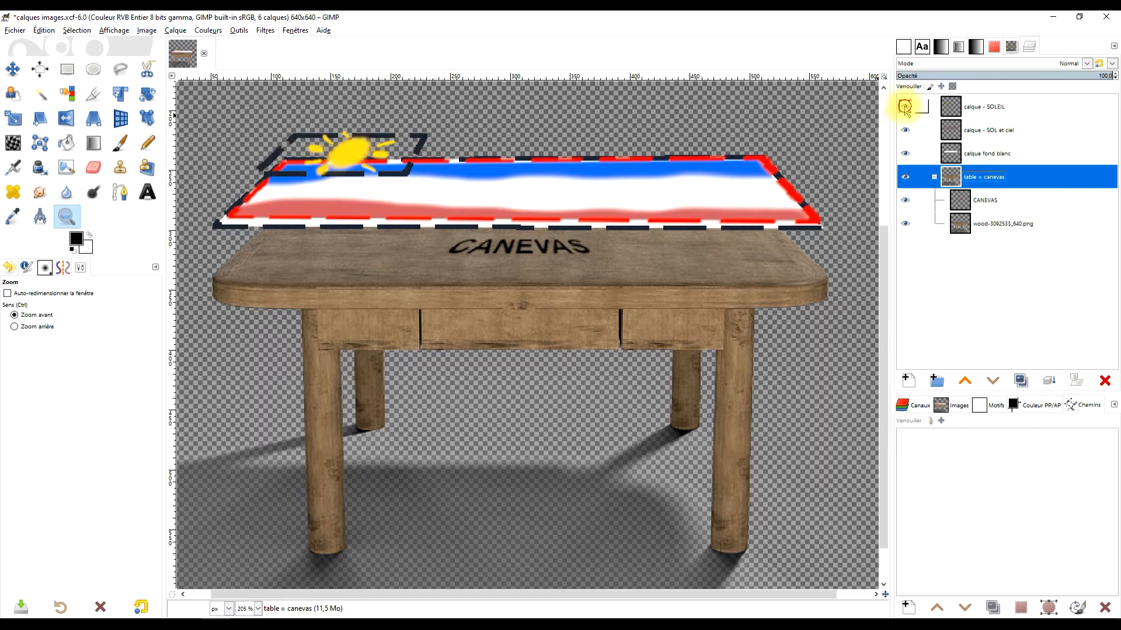
{"action": "left_click", "coordinate": [905, 107]}
{"action": "left_click", "coordinate": [905, 106]}
{"action": "left_click", "coordinate": [905, 107]}
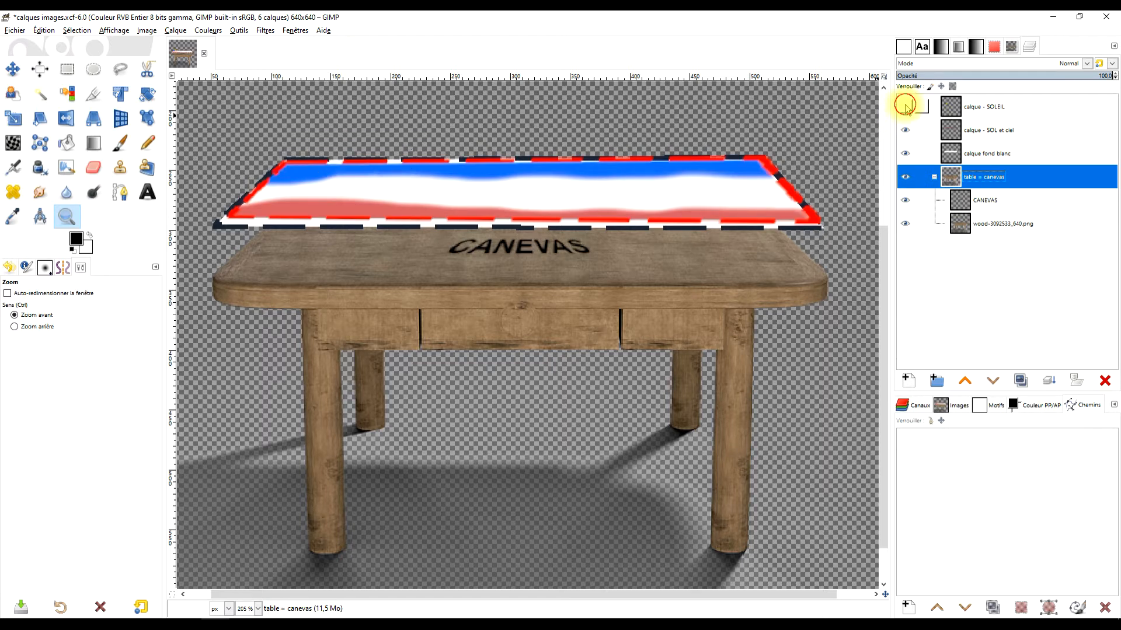
{"action": "left_click", "coordinate": [905, 129]}
{"action": "left_click", "coordinate": [905, 106]}
{"action": "left_click", "coordinate": [906, 130]}
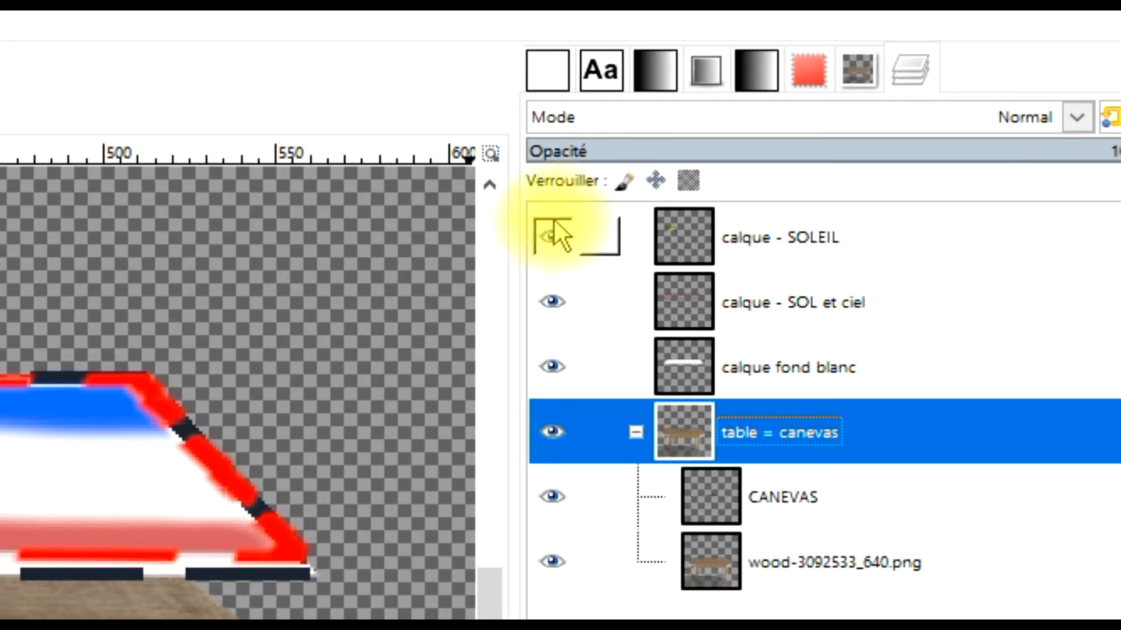
Select the layers one by one from calque - SOLEIL down to CANEVAS to view their boundaries, then reselect calque - SOLEIL
{"action": "left_click", "coordinate": [679, 235]}
{"action": "left_click", "coordinate": [691, 307]}
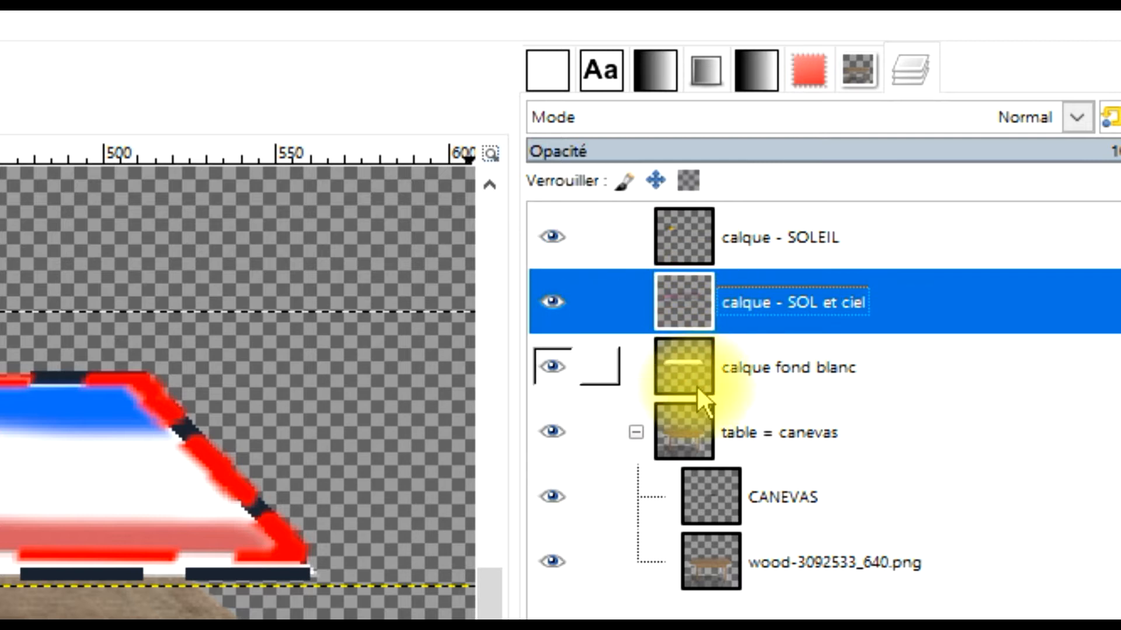
{"action": "left_click", "coordinate": [701, 372]}
{"action": "left_click", "coordinate": [687, 429]}
{"action": "left_click", "coordinate": [721, 500]}
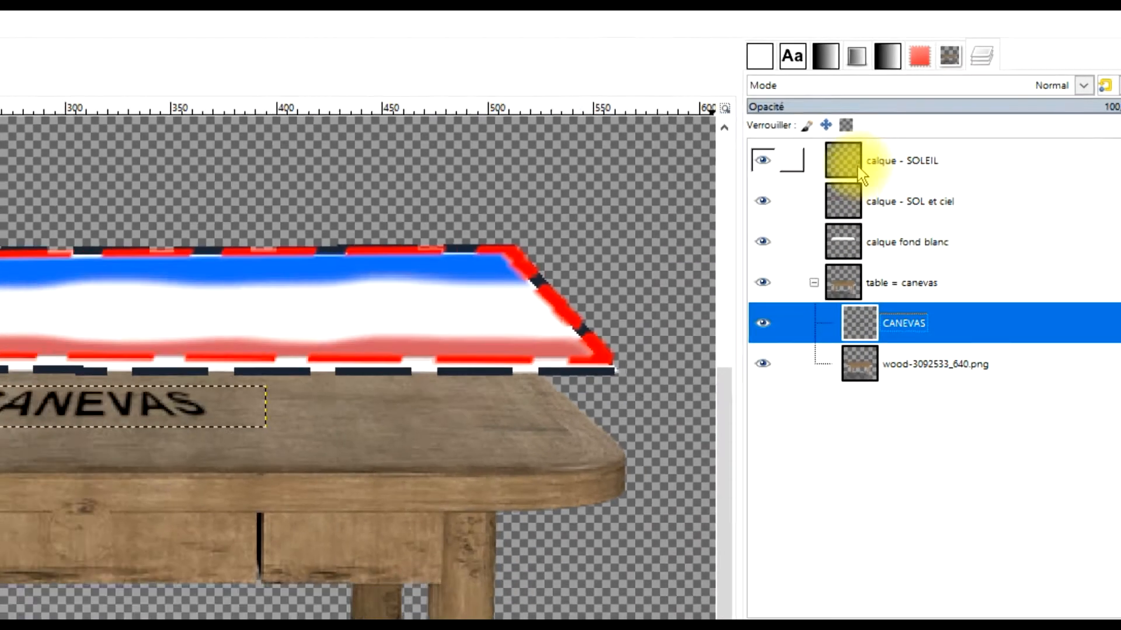
{"action": "left_click", "coordinate": [683, 236]}
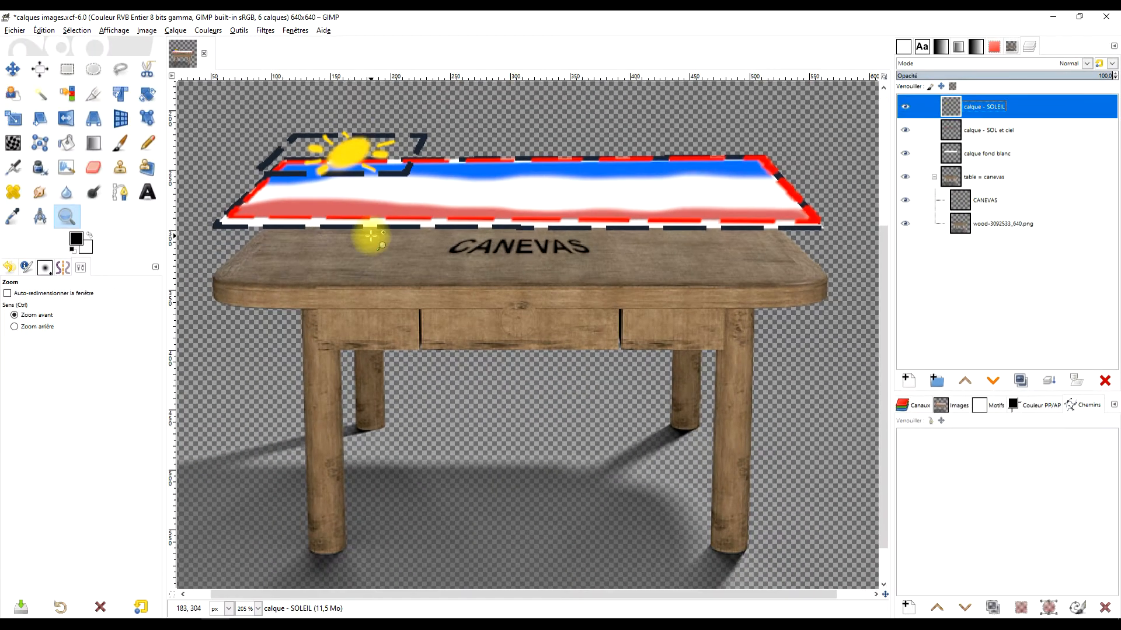
{"action": "left_click", "coordinate": [176, 32]}
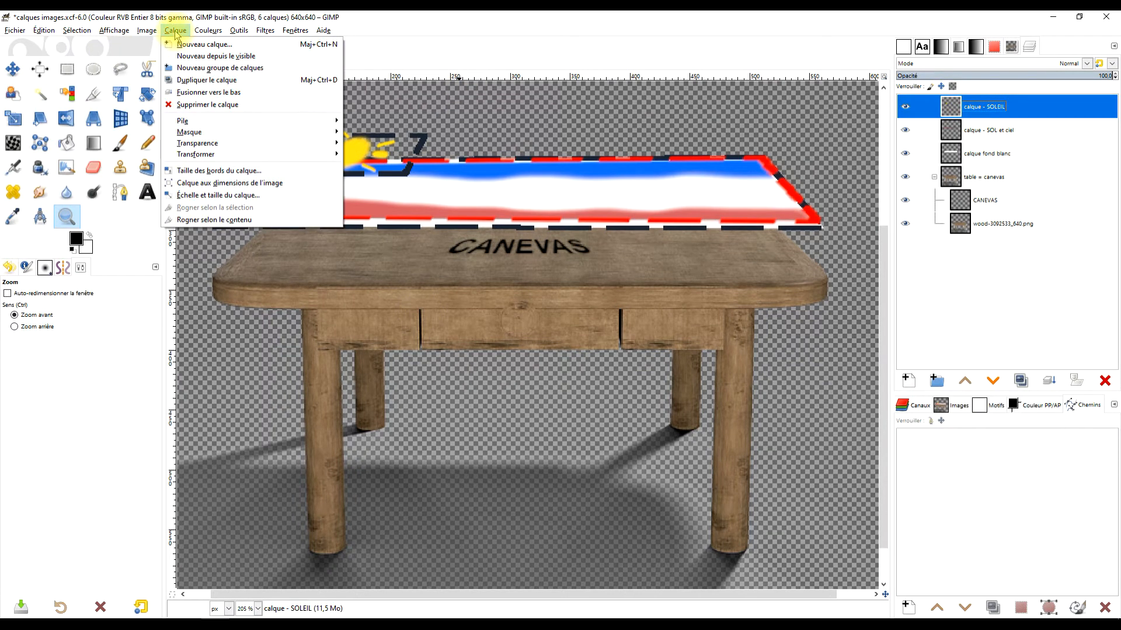
{"action": "left_click", "coordinate": [964, 135]}
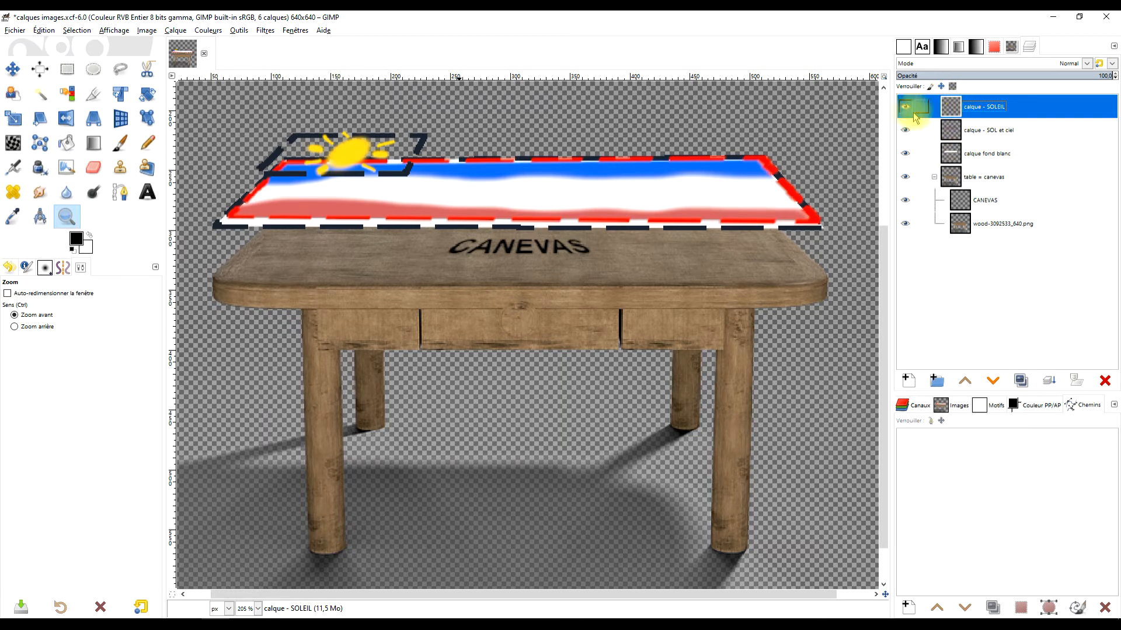
{"action": "left_click", "coordinate": [952, 175]}
{"action": "left_click", "coordinate": [951, 107]}
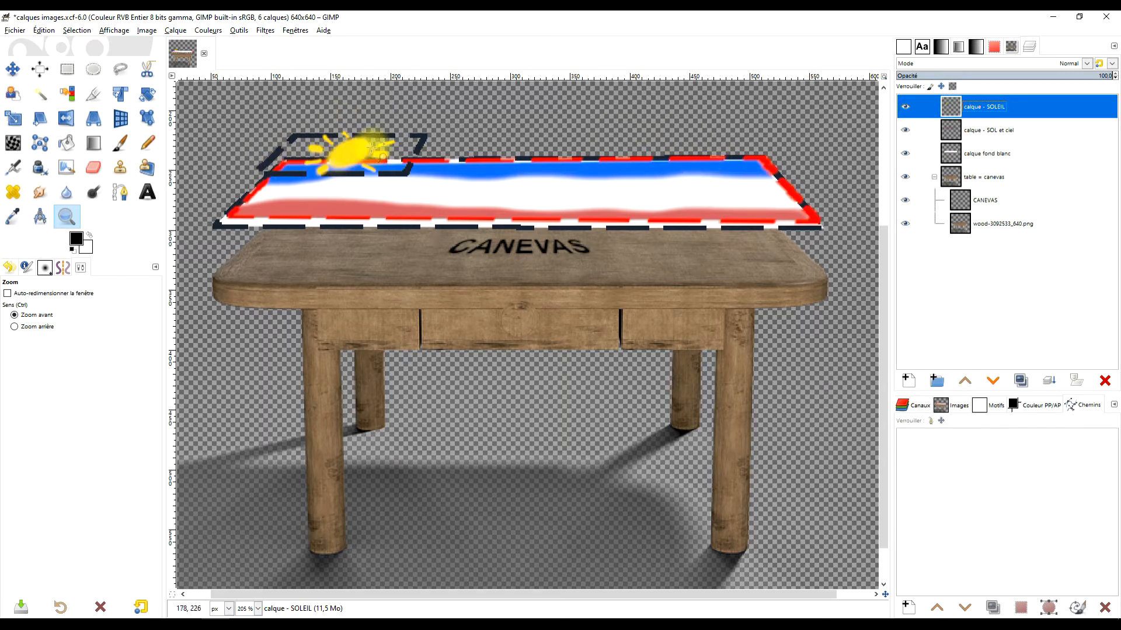
Hide every layer and group except calque - SOLEIL
{"action": "left_click", "coordinate": [434, 221], "text": "ctrl"}
{"action": "left_click", "coordinate": [402, 175], "text": "ctrl"}
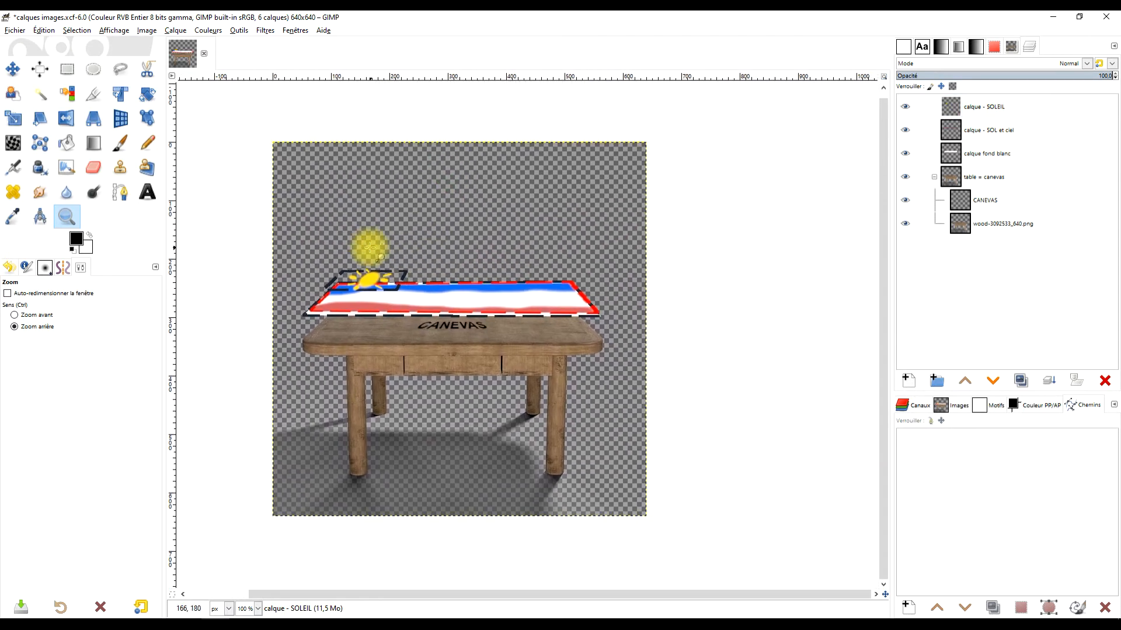
{"action": "left_click", "coordinate": [367, 250]}
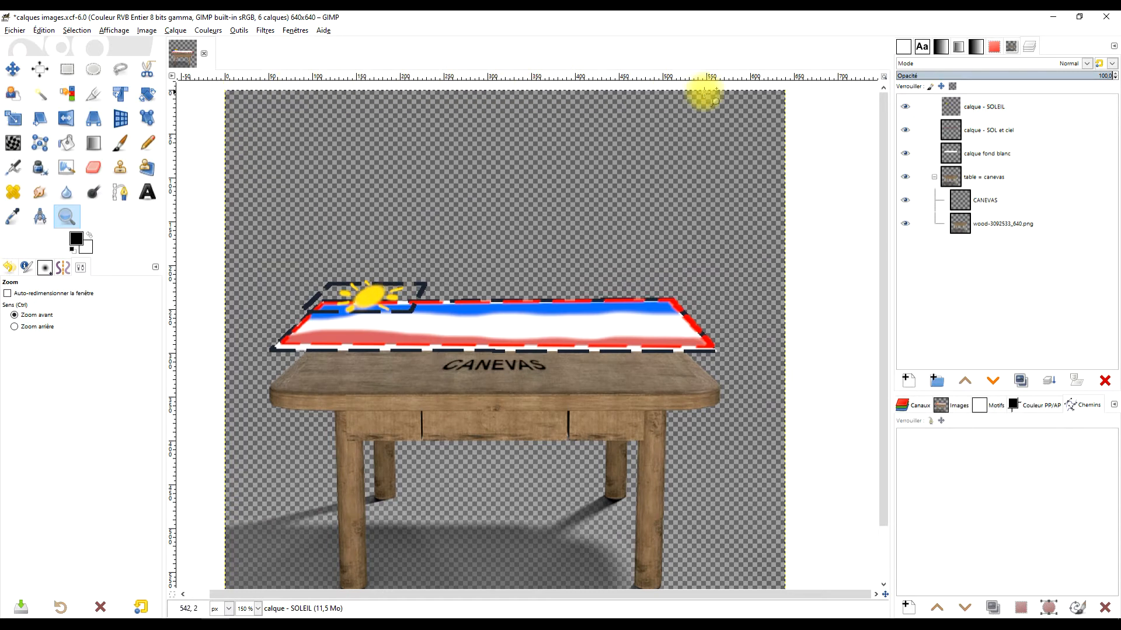
{"action": "scroll", "coordinate": [747, 85], "scroll_direction": "up", "scroll_amount": 7, "text": "ctrl"}
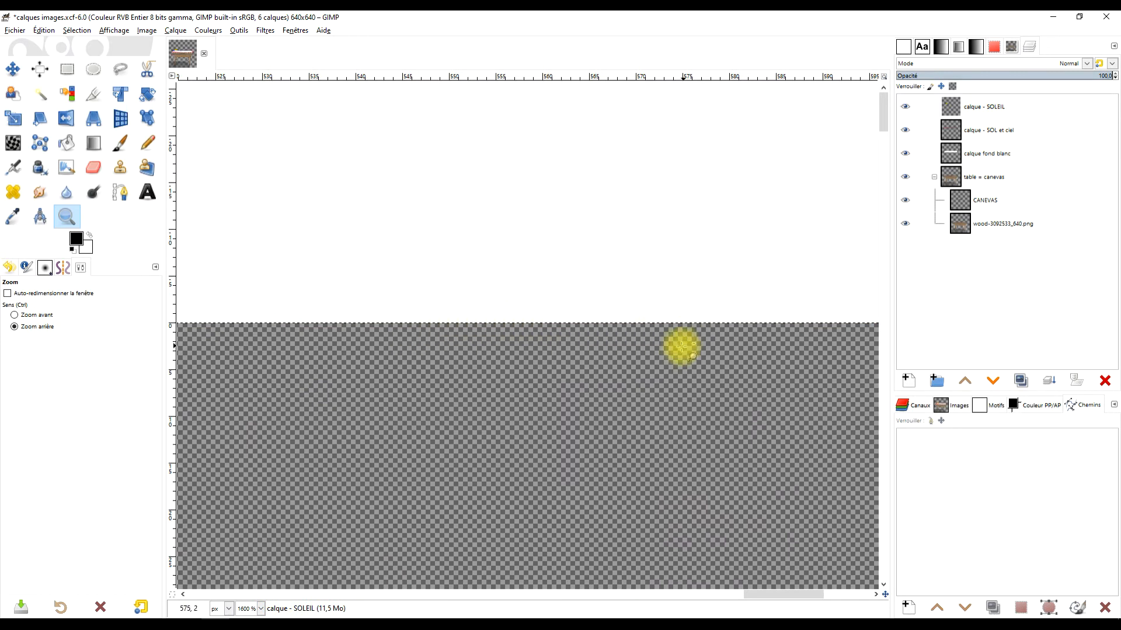
{"action": "scroll", "coordinate": [640, 400], "scroll_direction": "down", "scroll_amount": 4, "text": "ctrl"}
{"action": "scroll", "coordinate": [650, 253], "scroll_direction": "down", "scroll_amount": 3, "text": "ctrl"}
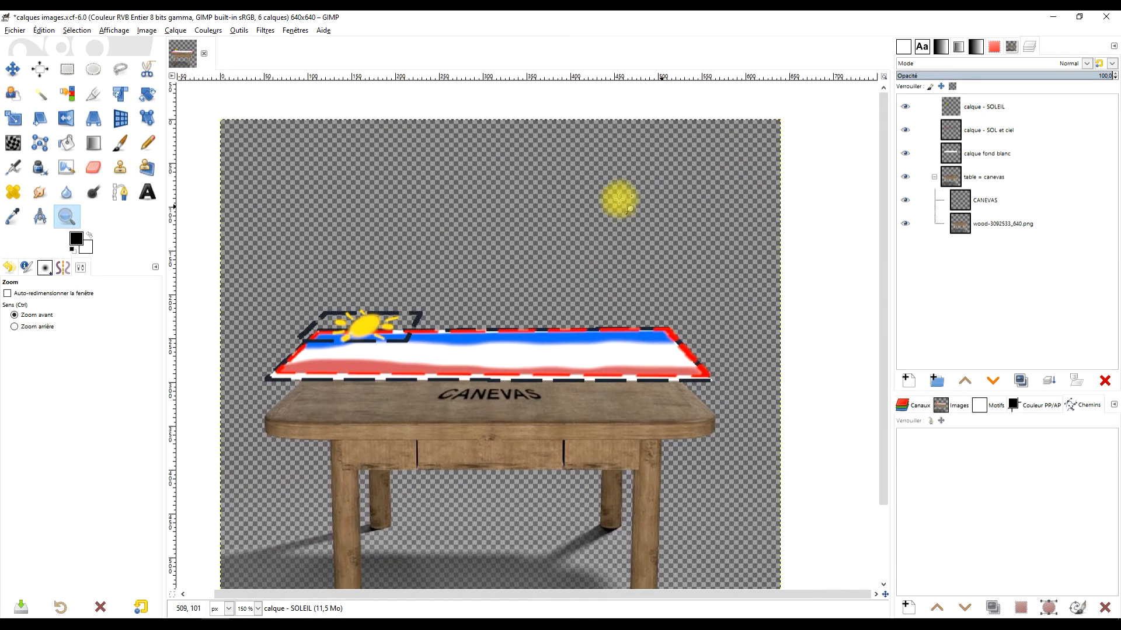
{"action": "scroll", "coordinate": [721, 343], "scroll_direction": "down", "scroll_amount": 3}
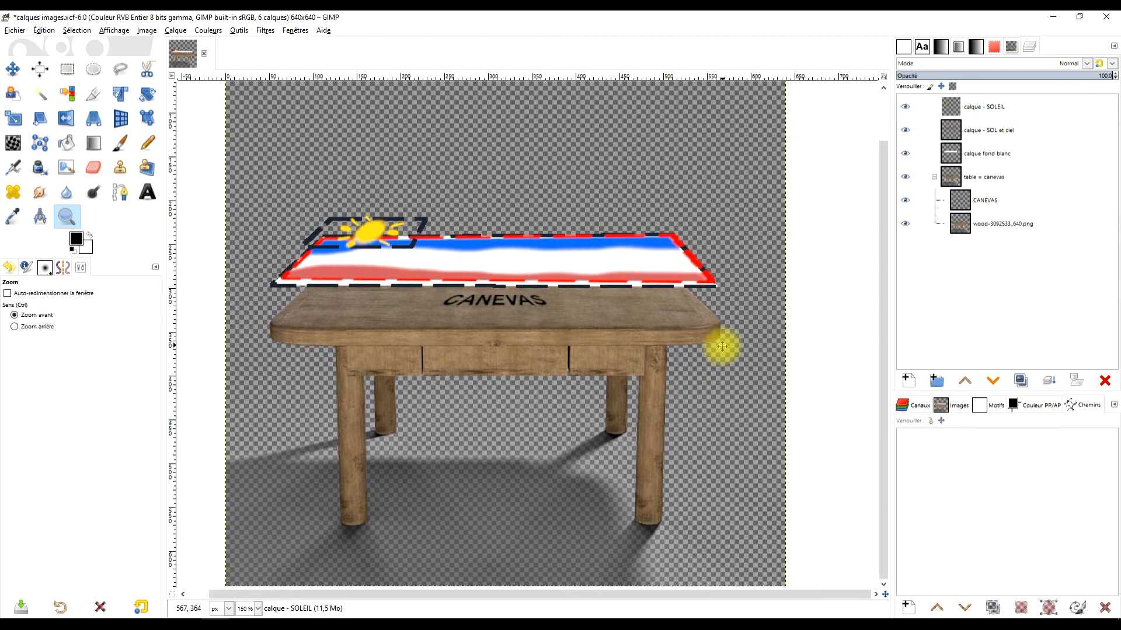
{"action": "left_click", "coordinate": [909, 225]}
{"action": "left_click", "coordinate": [908, 202]}
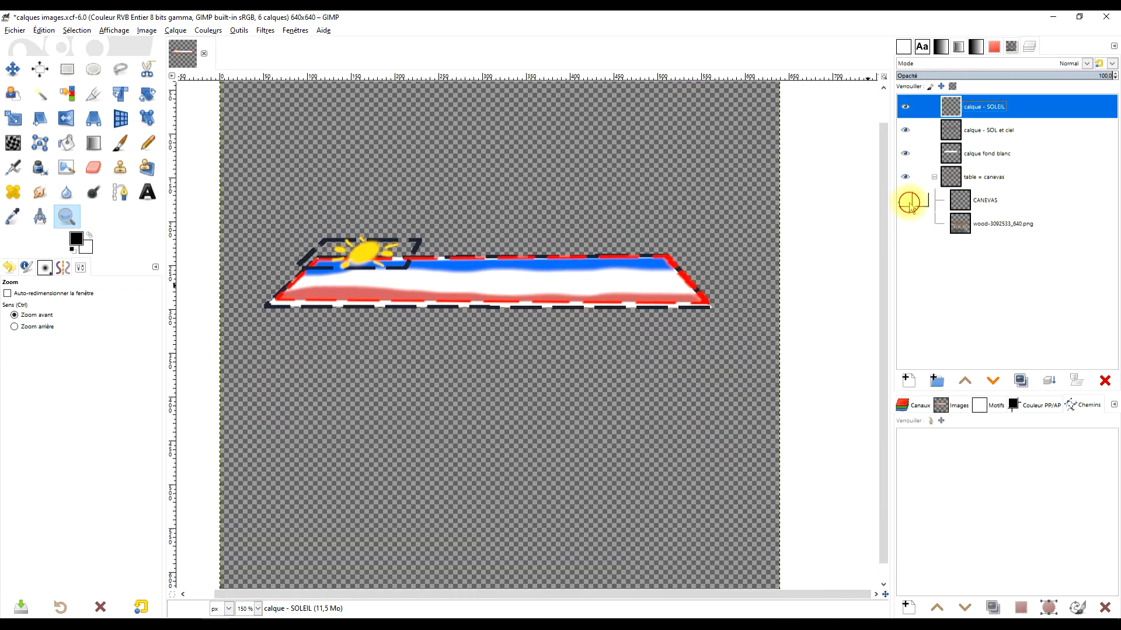
{"action": "left_click", "coordinate": [905, 153]}
{"action": "left_click", "coordinate": [905, 130]}
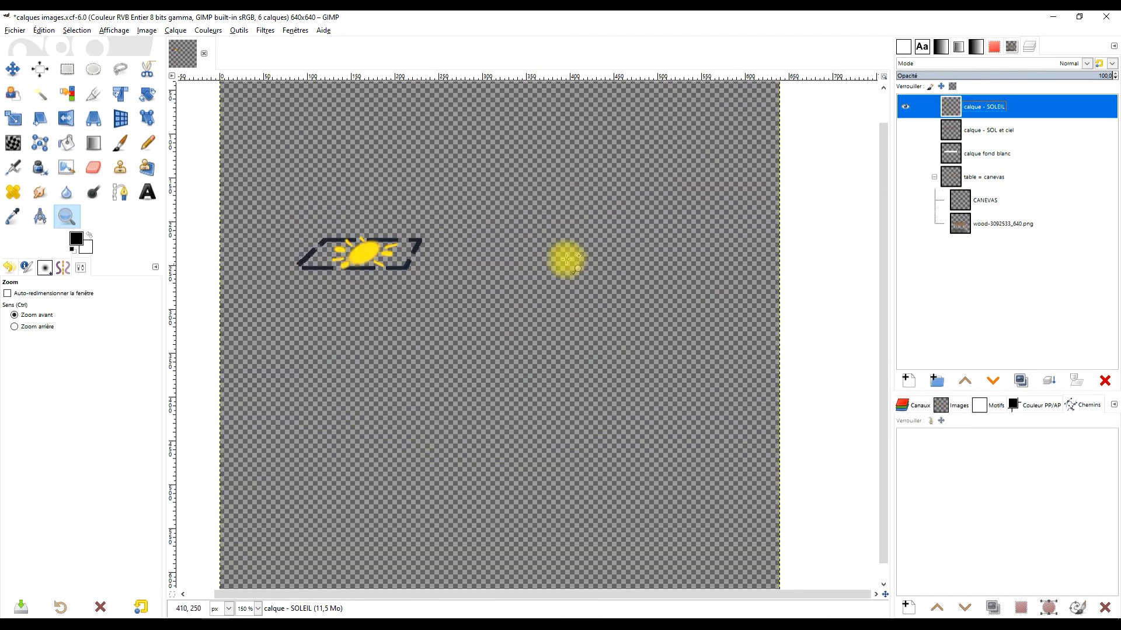
Crop the calque - SOLEIL layer to its content so its boundary fits tightly around the sun drawing
{"action": "left_click", "coordinate": [571, 265], "text": "ctrl"}
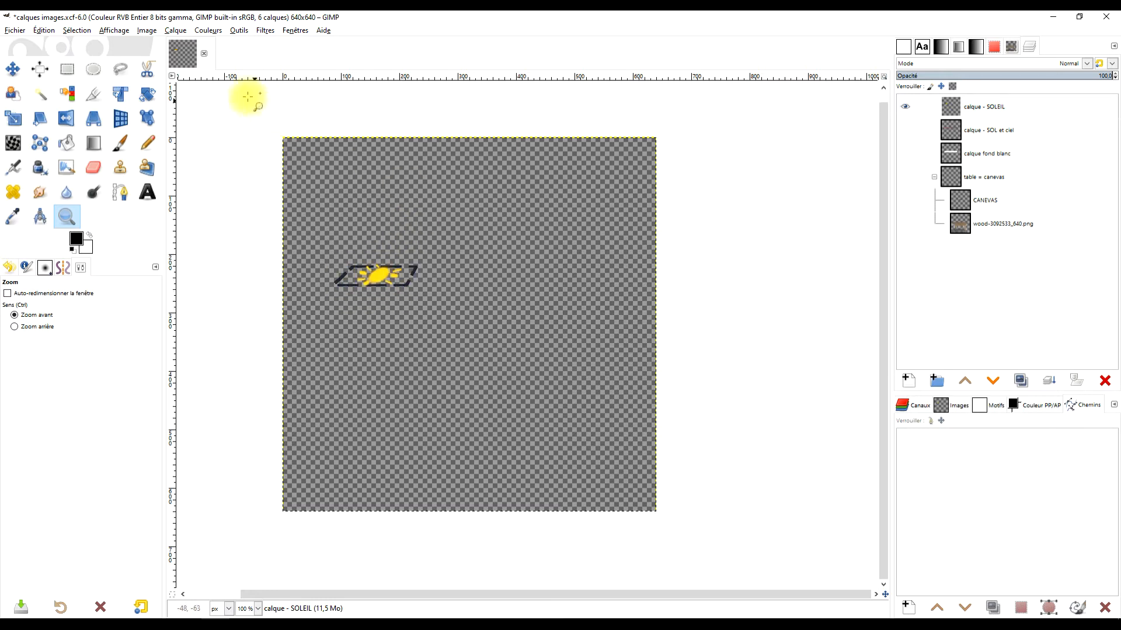
{"action": "left_click", "coordinate": [991, 112]}
{"action": "left_click", "coordinate": [176, 31]}
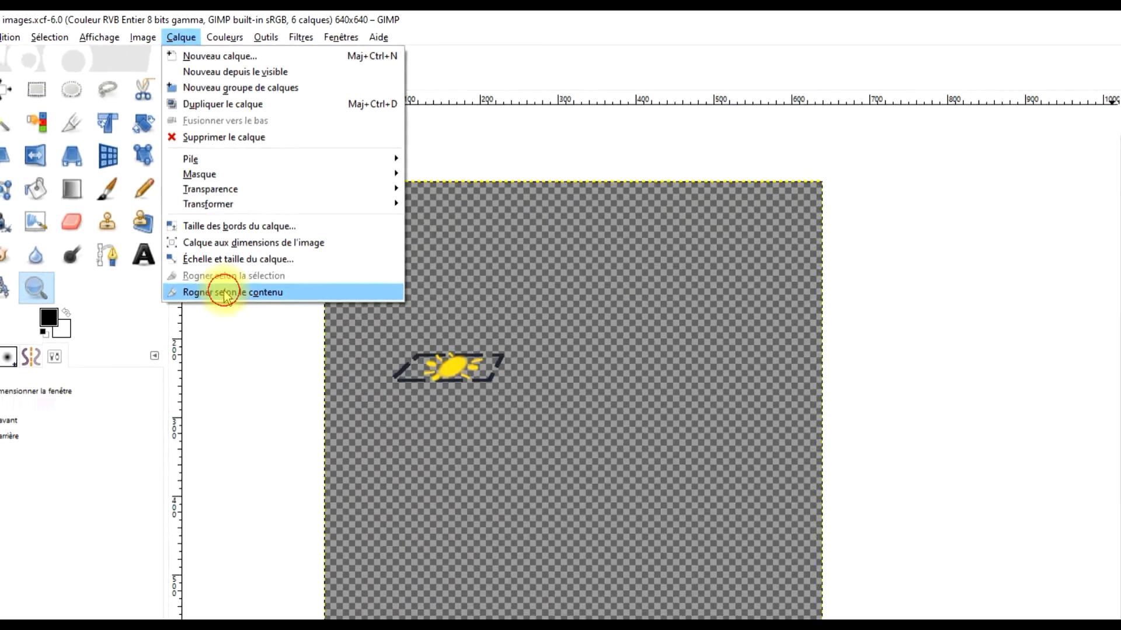
{"action": "left_click", "coordinate": [257, 442]}
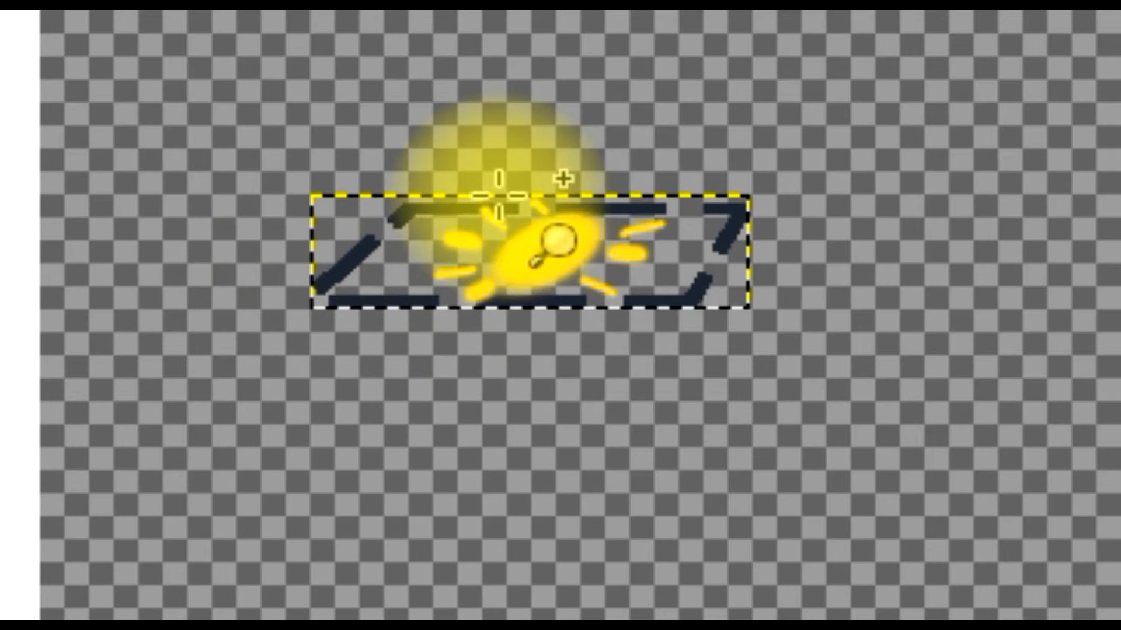
{"action": "left_click", "coordinate": [498, 196]}
{"action": "left_click", "coordinate": [497, 190]}
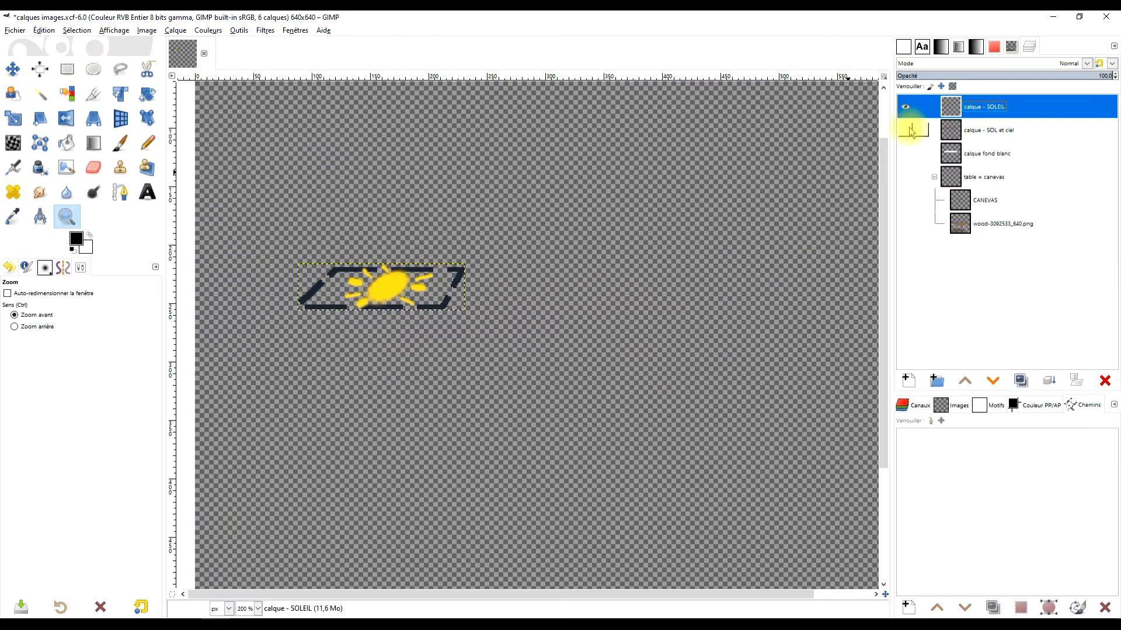
Make calque - SOL et ciel, calque fond blanc, CANEVAS and wood-3092533_640.png visible again along with the sun layer
{"action": "left_click", "coordinate": [907, 130]}
{"action": "left_click", "coordinate": [905, 153]}
{"action": "left_click", "coordinate": [906, 200]}
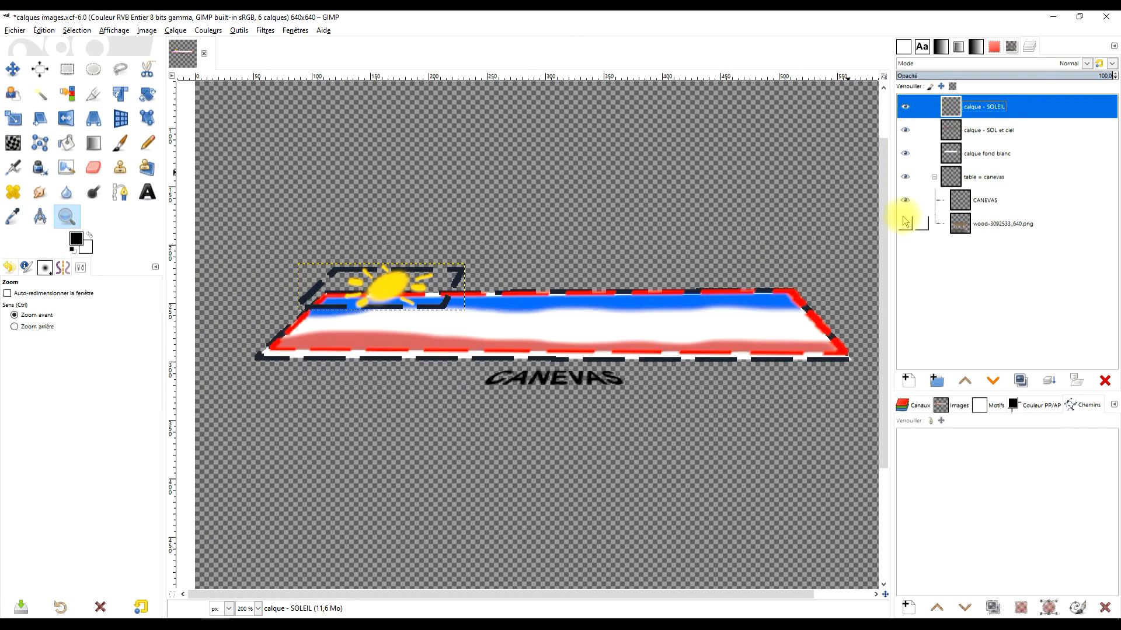
{"action": "left_click", "coordinate": [906, 224]}
{"action": "scroll", "coordinate": [603, 333], "scroll_direction": "down", "scroll_amount": 2}
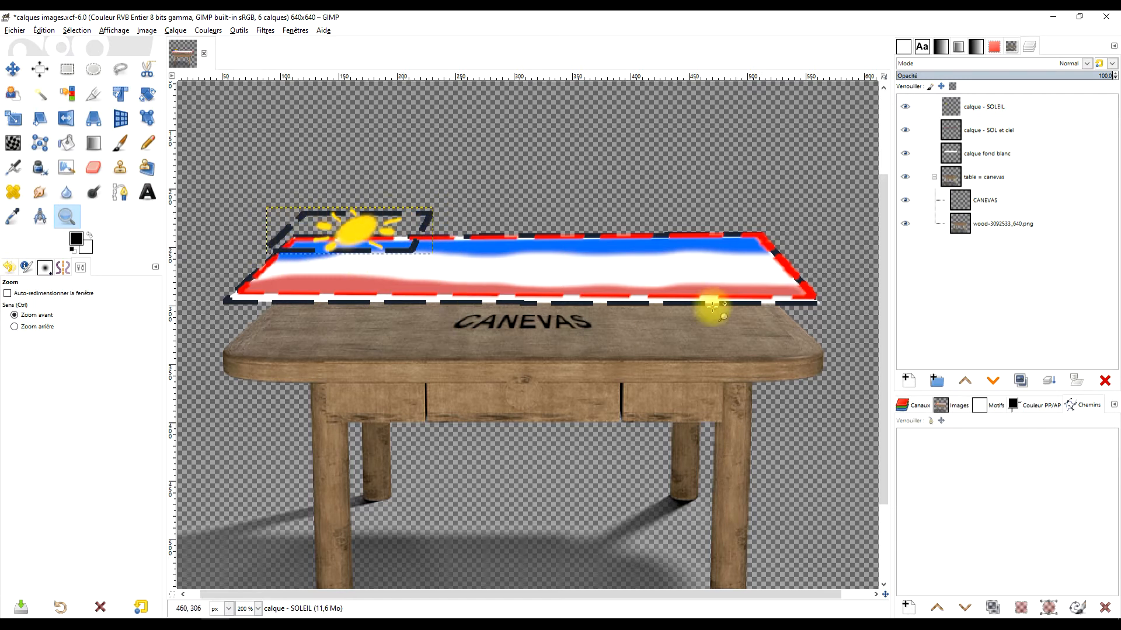
Hide calque - SOLEIL and select calque - SOL et ciel to examine its layer boundary on the full image
{"action": "left_click", "coordinate": [904, 107]}
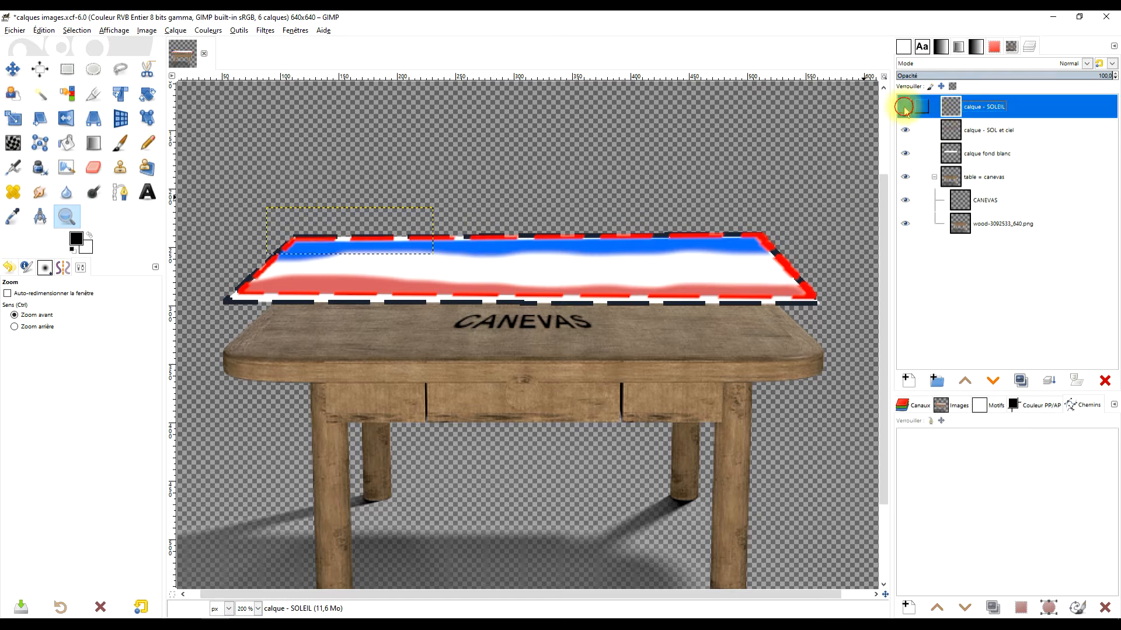
{"action": "left_click", "coordinate": [943, 129]}
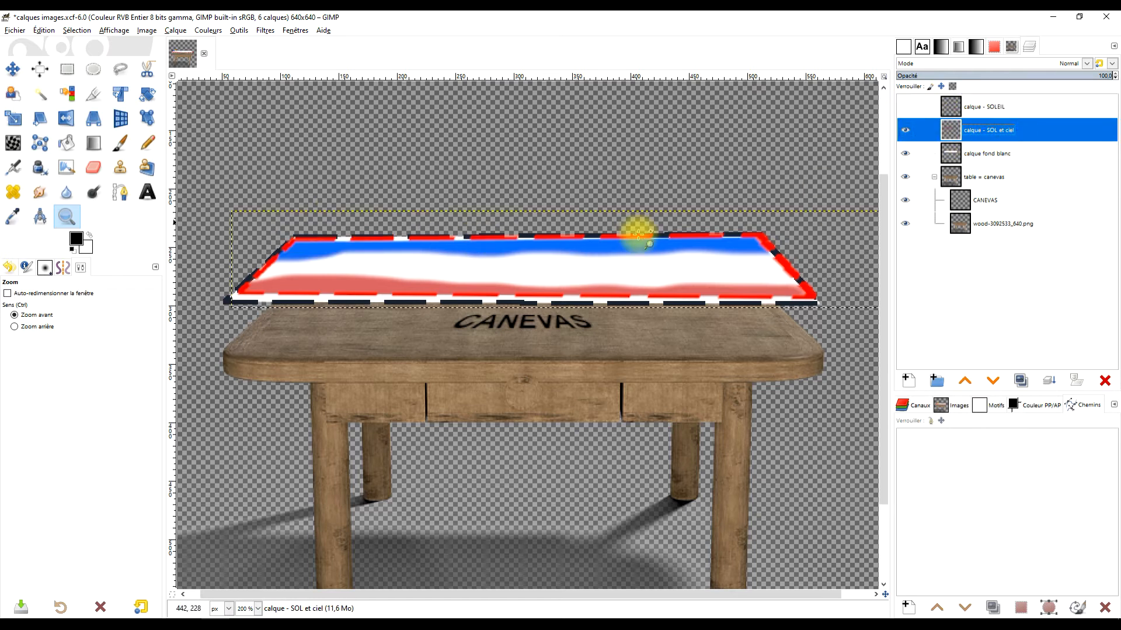
{"action": "scroll", "coordinate": [621, 240], "scroll_direction": "down", "scroll_amount": 2}
{"action": "left_click_drag", "start_coordinate": [630, 253], "coordinate": [563, 242]}
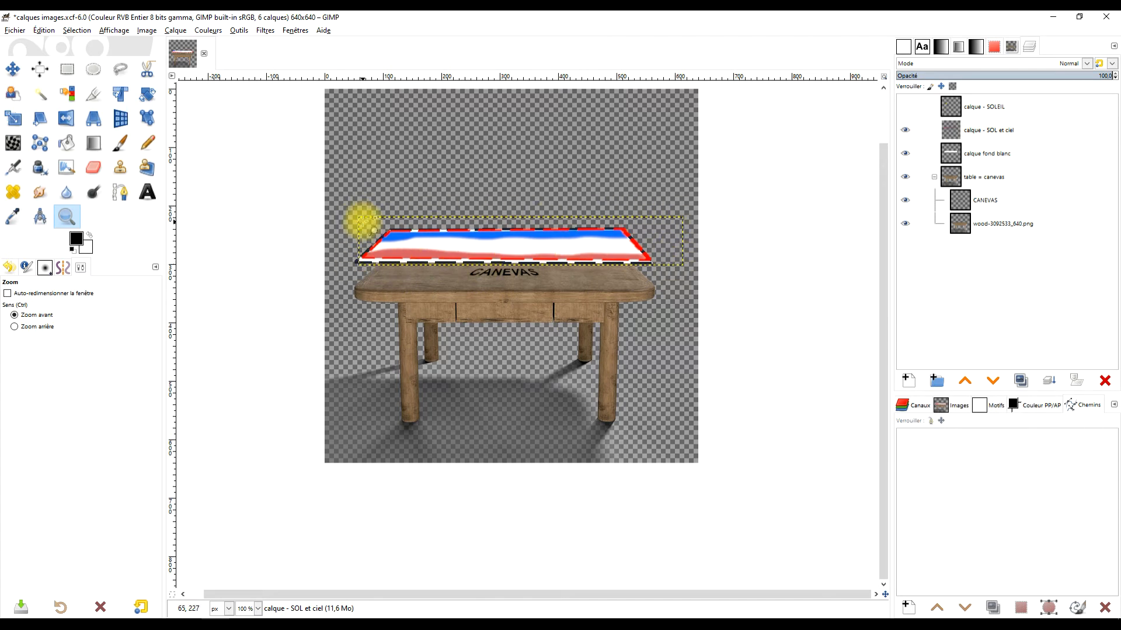
Hide calque - SOL et ciel and crop the calque fond blanc layer to its content
{"action": "left_click", "coordinate": [907, 131]}
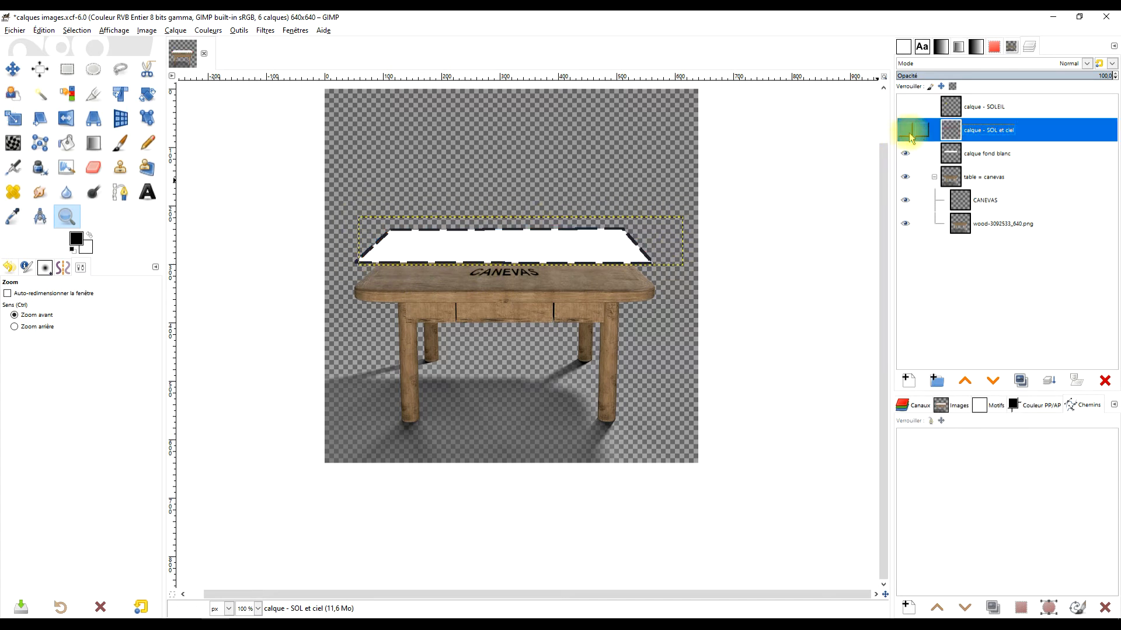
{"action": "left_click", "coordinate": [958, 155]}
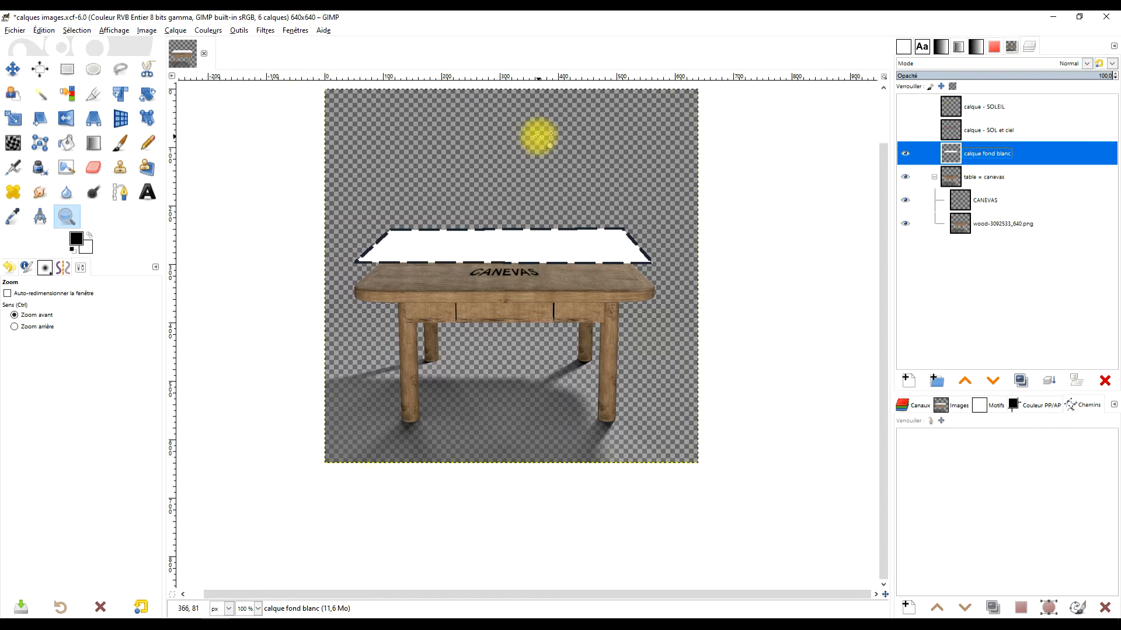
{"action": "left_click_drag", "start_coordinate": [537, 138], "coordinate": [517, 180]}
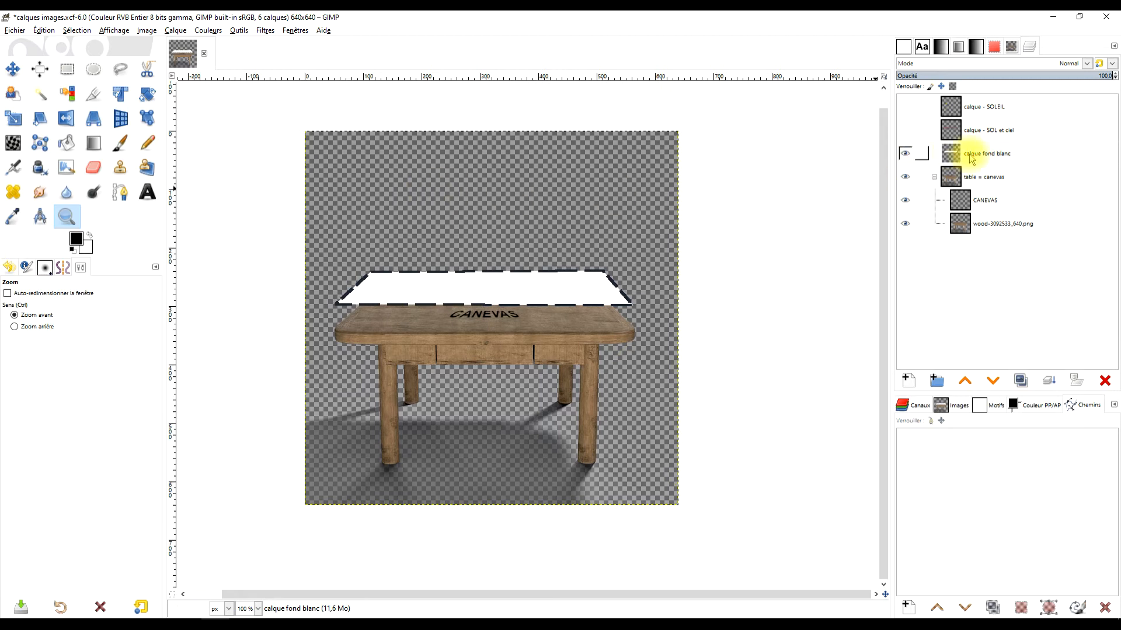
{"action": "left_click", "coordinate": [175, 31]}
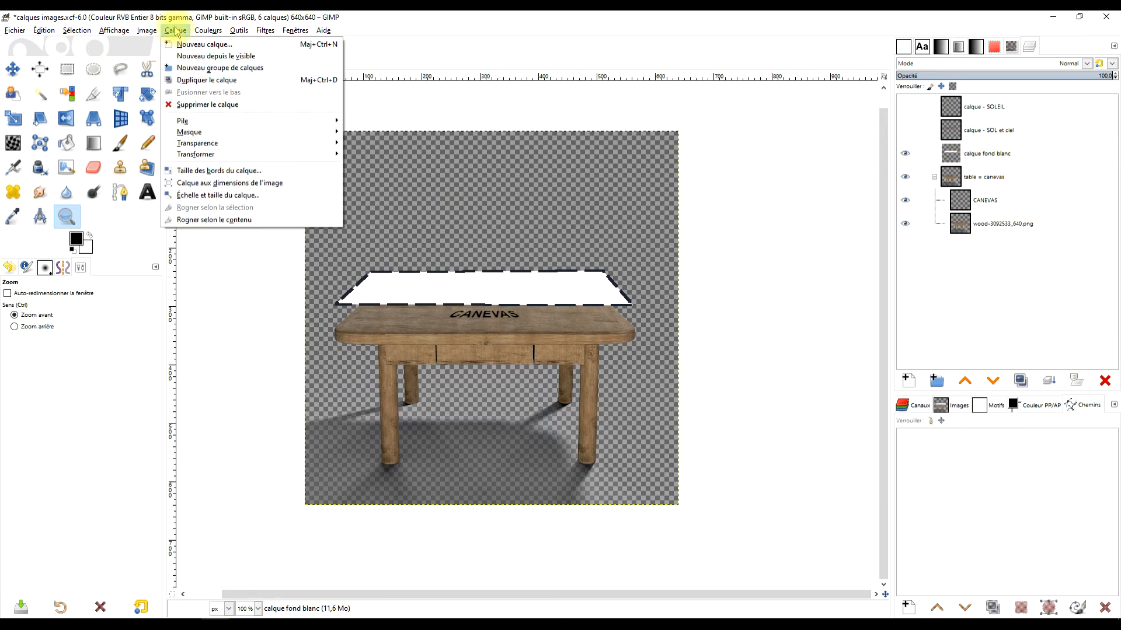
{"action": "left_click", "coordinate": [210, 220]}
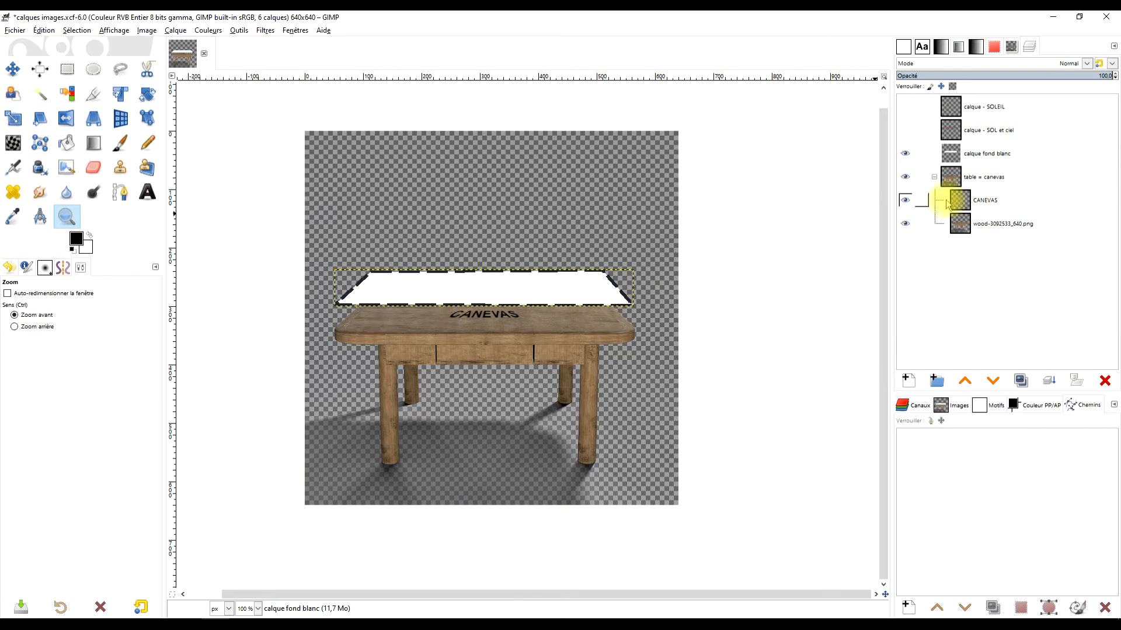
Hide calque fond blanc and crop the table = canevas layer group to its content
{"action": "left_click", "coordinate": [905, 154]}
{"action": "left_click", "coordinate": [987, 178]}
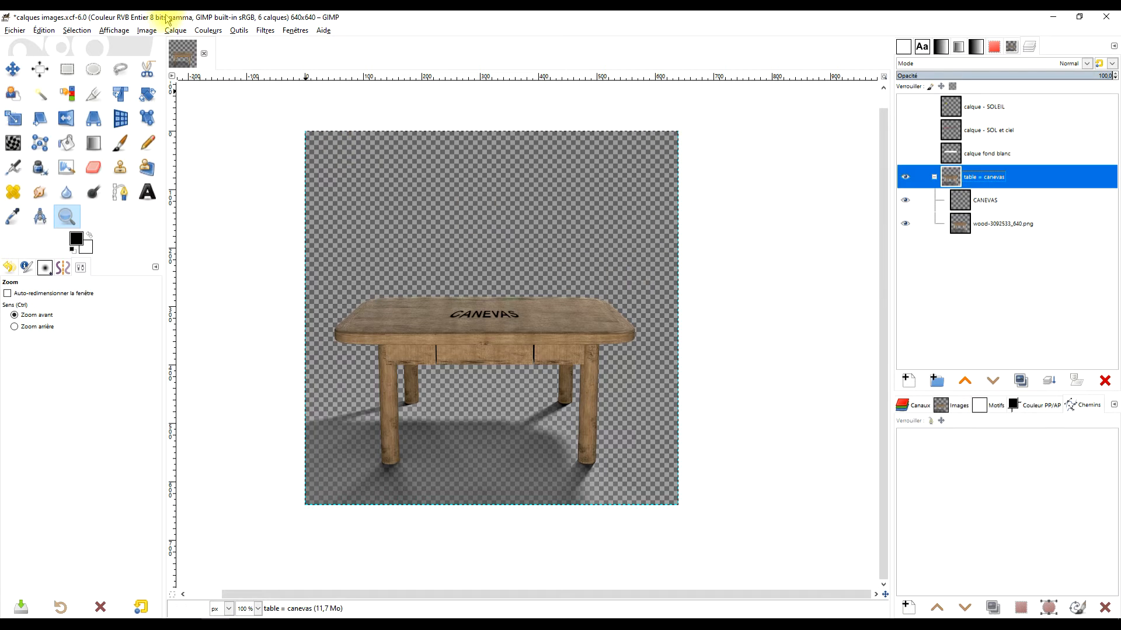
{"action": "left_click", "coordinate": [170, 30]}
{"action": "left_click", "coordinate": [198, 231]}
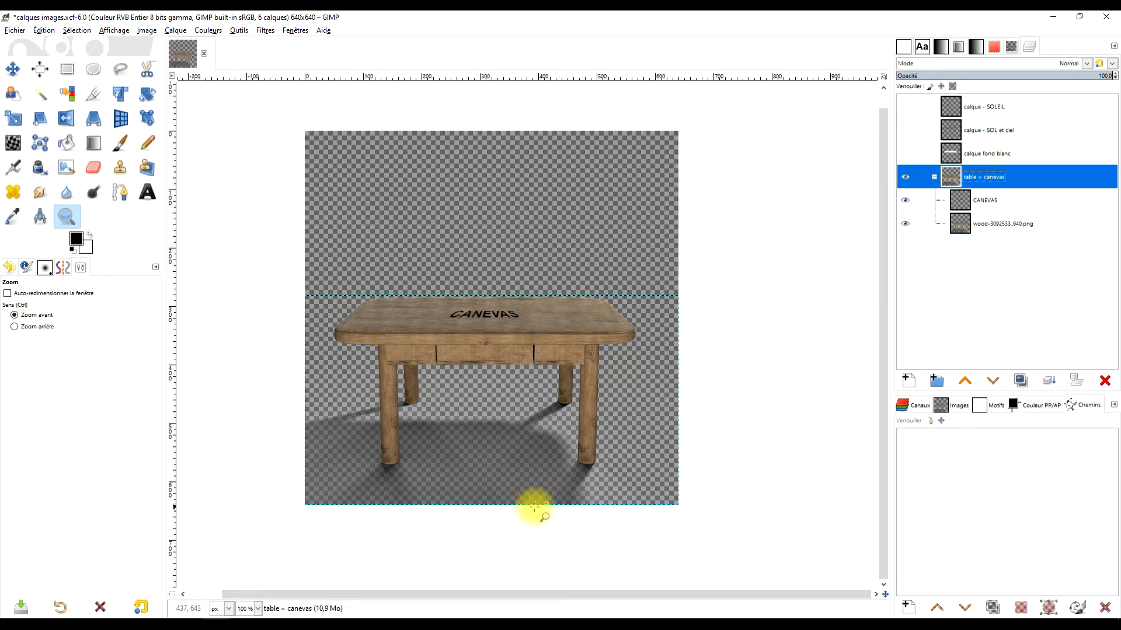
Hide the table = canevas group, and select calque - SOLEIL and wood-3092533_640.png in turn to examine their boundaries
{"action": "left_click", "coordinate": [906, 178]}
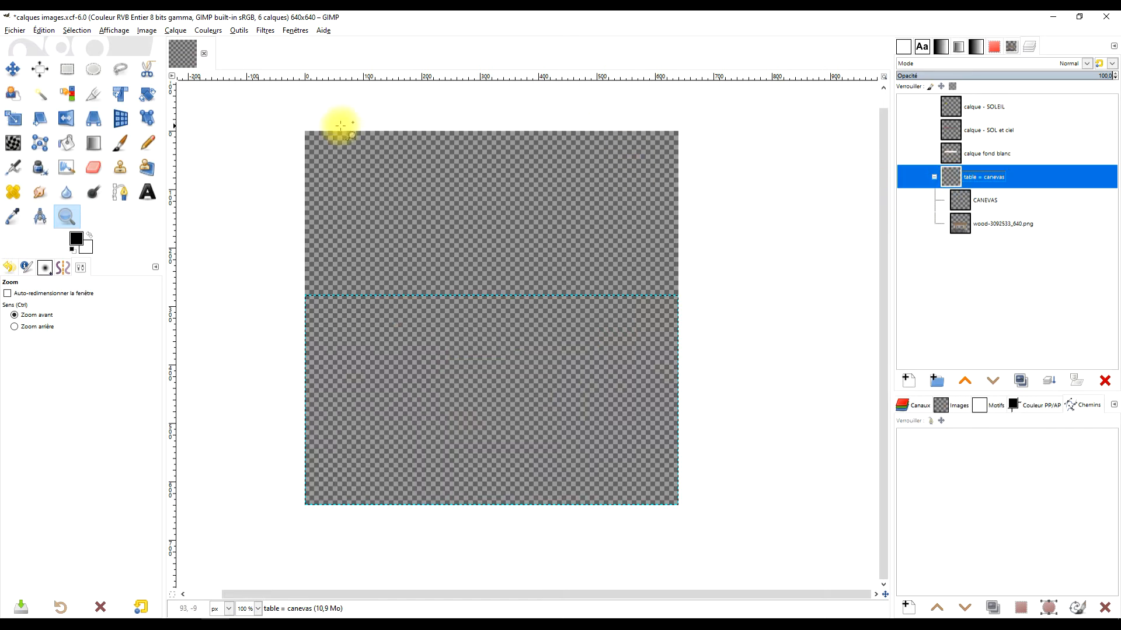
{"action": "left_click", "coordinate": [962, 108]}
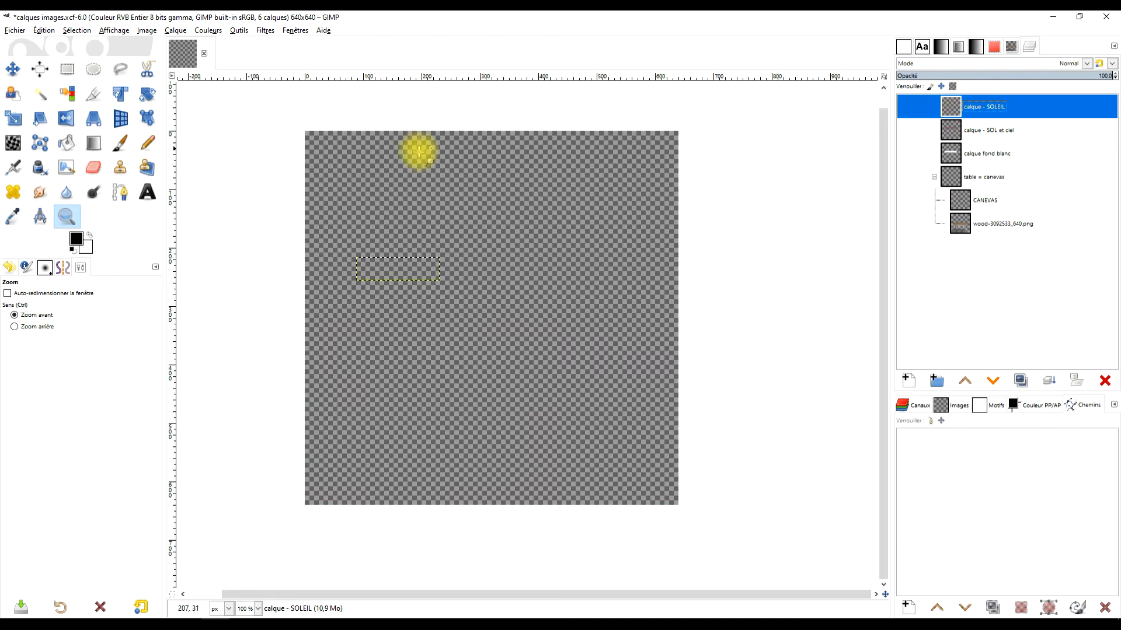
{"action": "left_click", "coordinate": [1008, 228]}
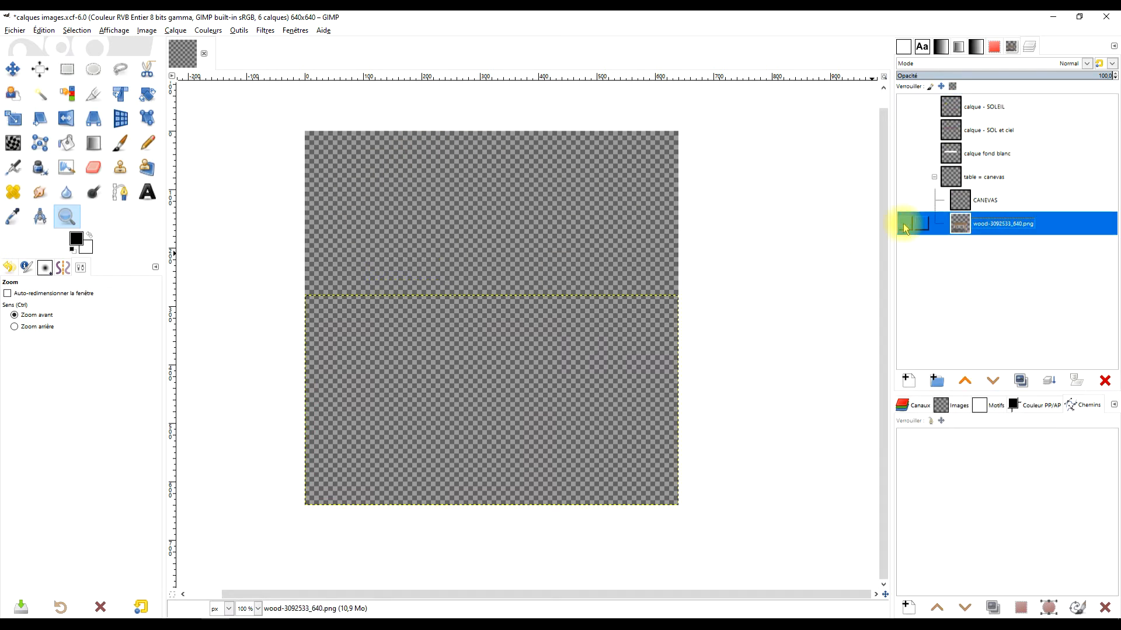
Turn the display of layer boundaries off and back on
{"action": "left_click", "coordinate": [112, 32]}
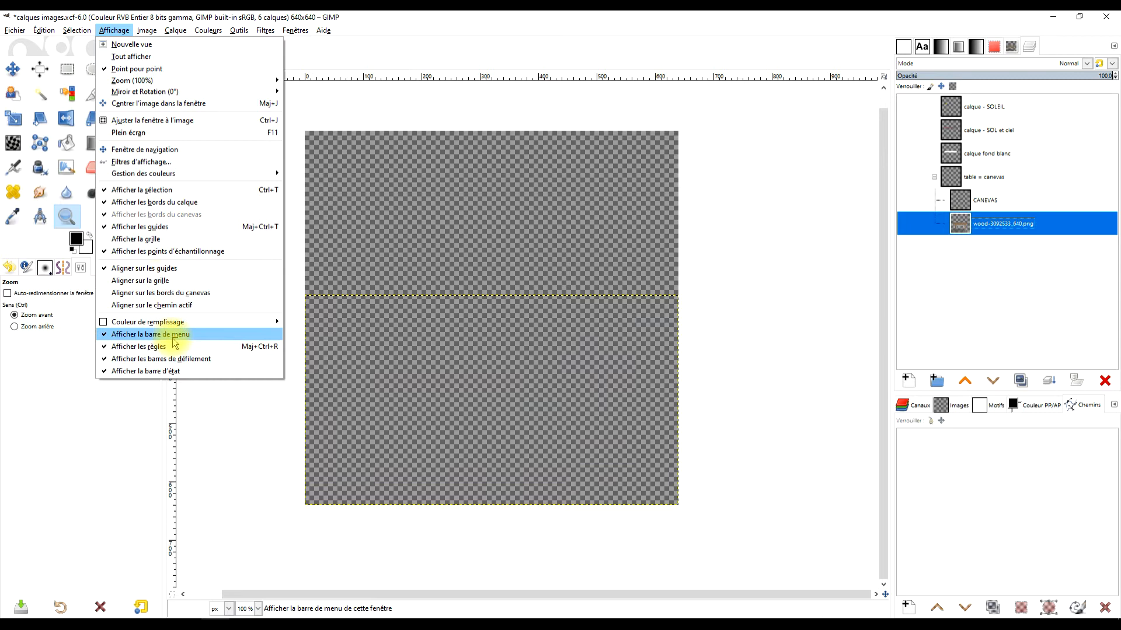
{"action": "left_click", "coordinate": [150, 204]}
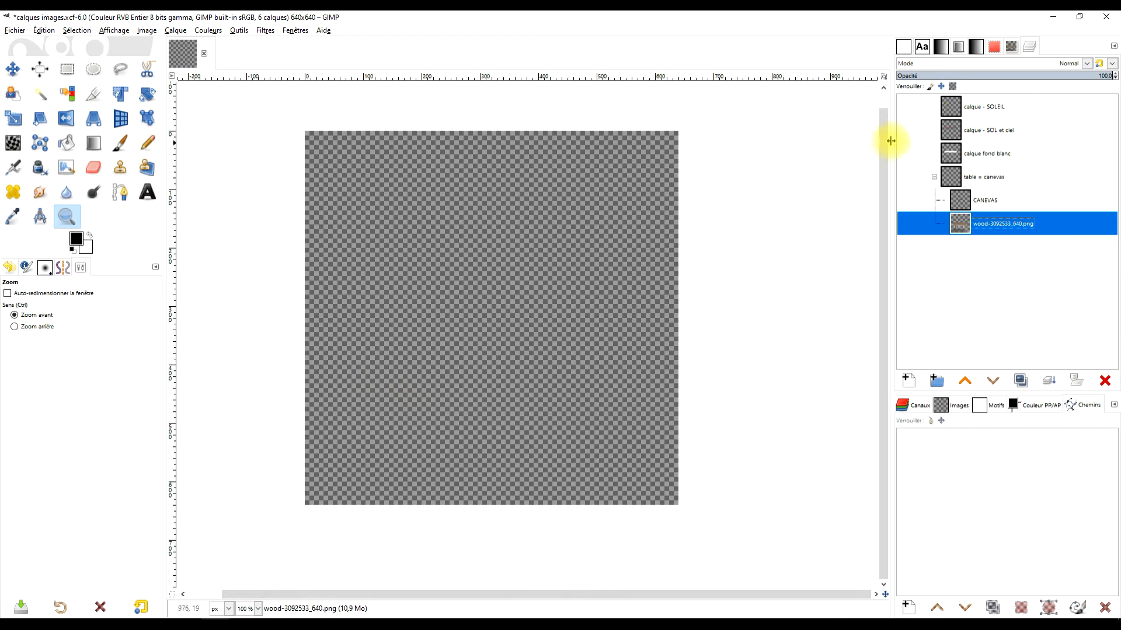
{"action": "left_click", "coordinate": [76, 32]}
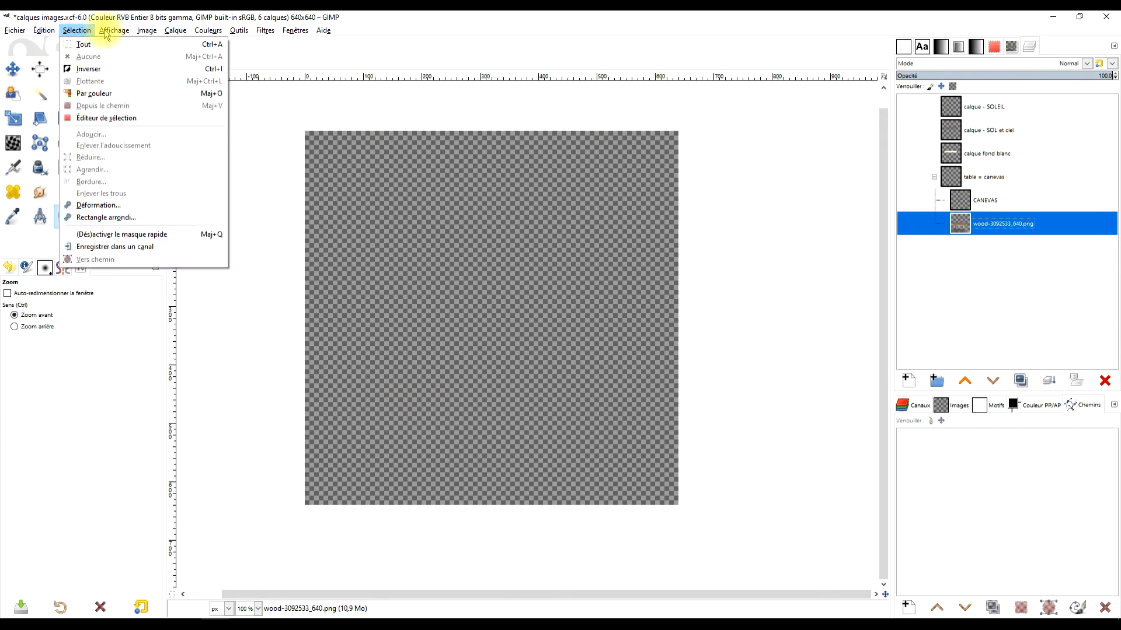
{"action": "mouse_move", "coordinate": [114, 31]}
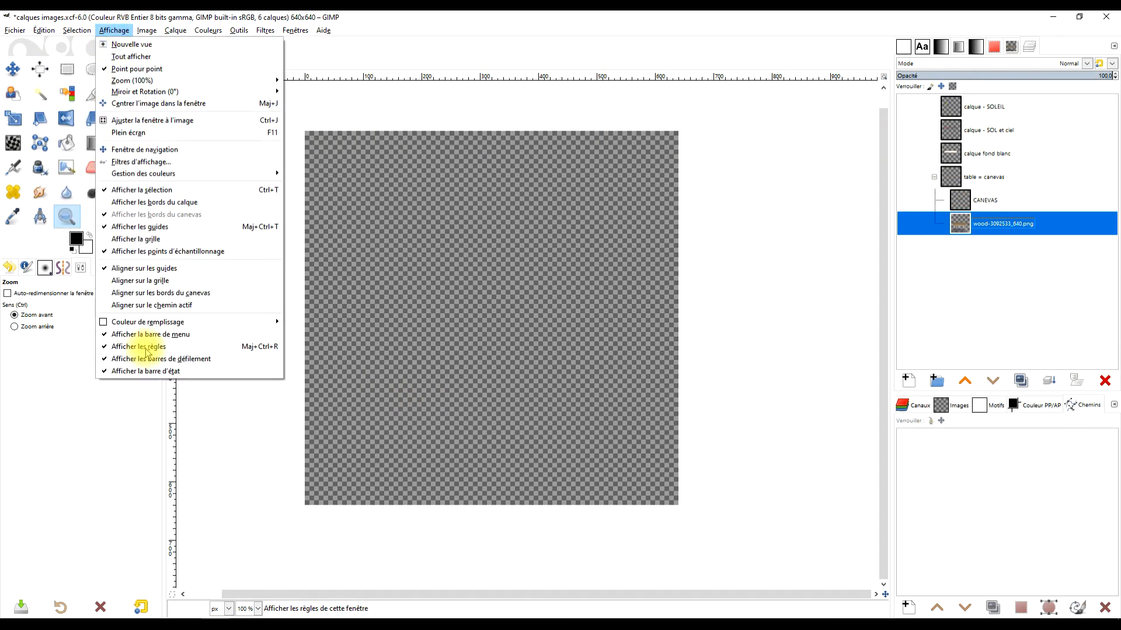
{"action": "left_click", "coordinate": [155, 204]}
Select the table = canevas group and make all layers and the group visible again
{"action": "left_click", "coordinate": [963, 179]}
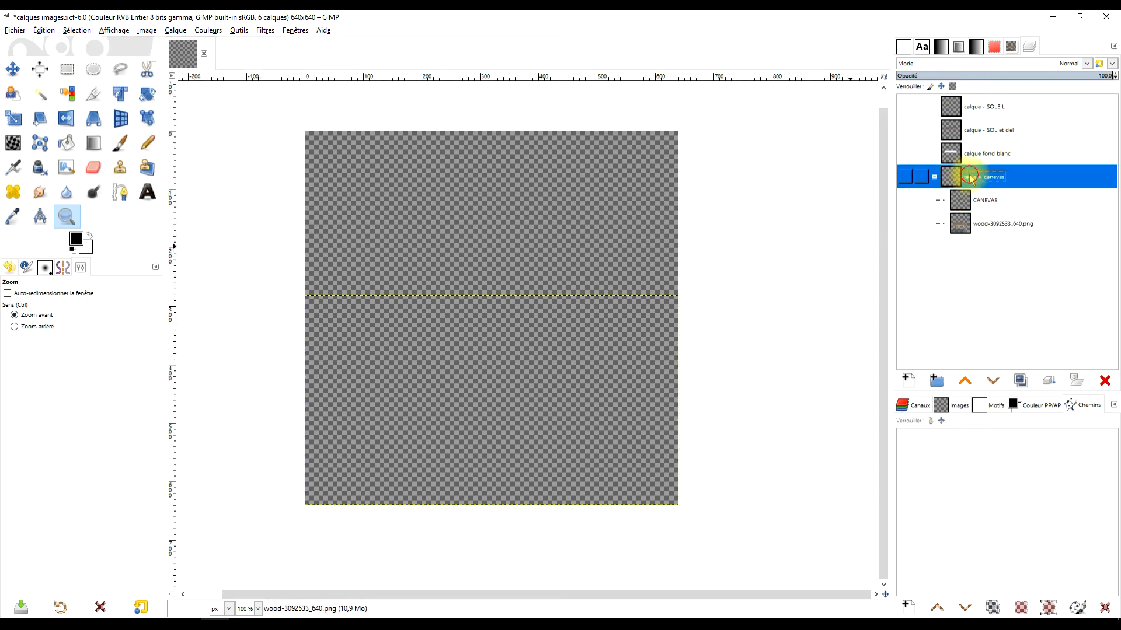
{"action": "left_click", "coordinate": [905, 154]}
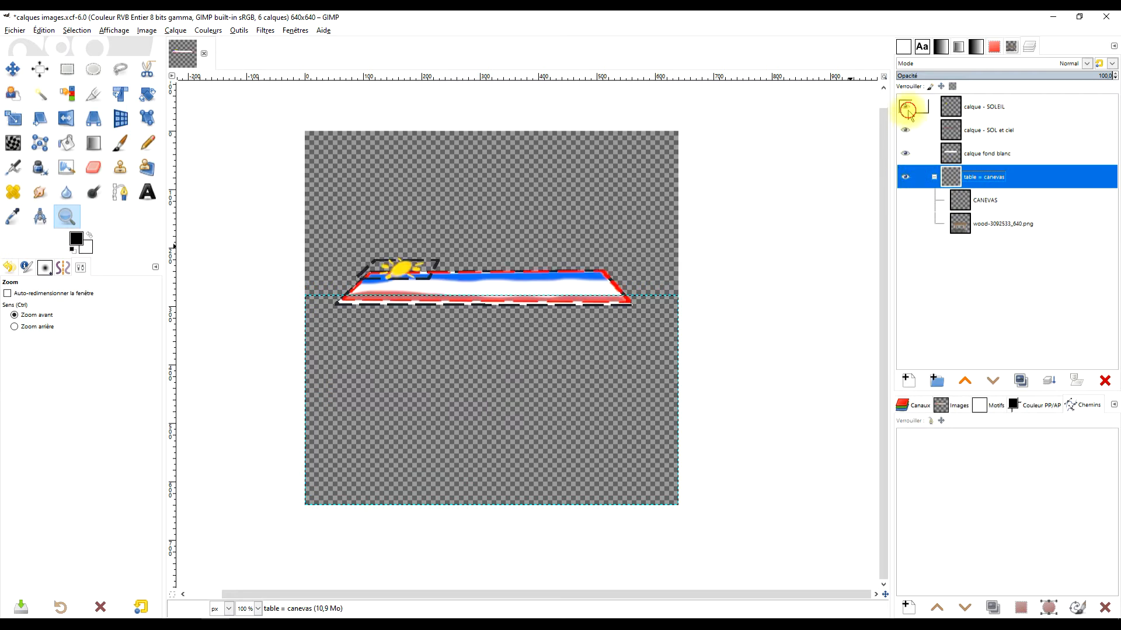
{"action": "left_click", "coordinate": [905, 224]}
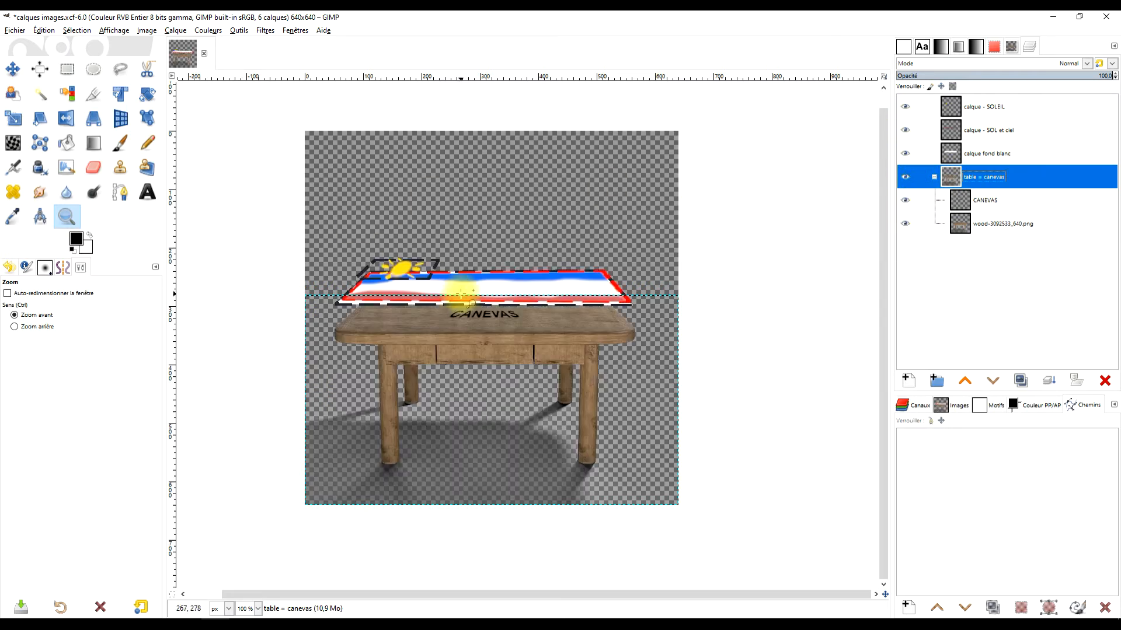
{"action": "left_click", "coordinate": [204, 53]}
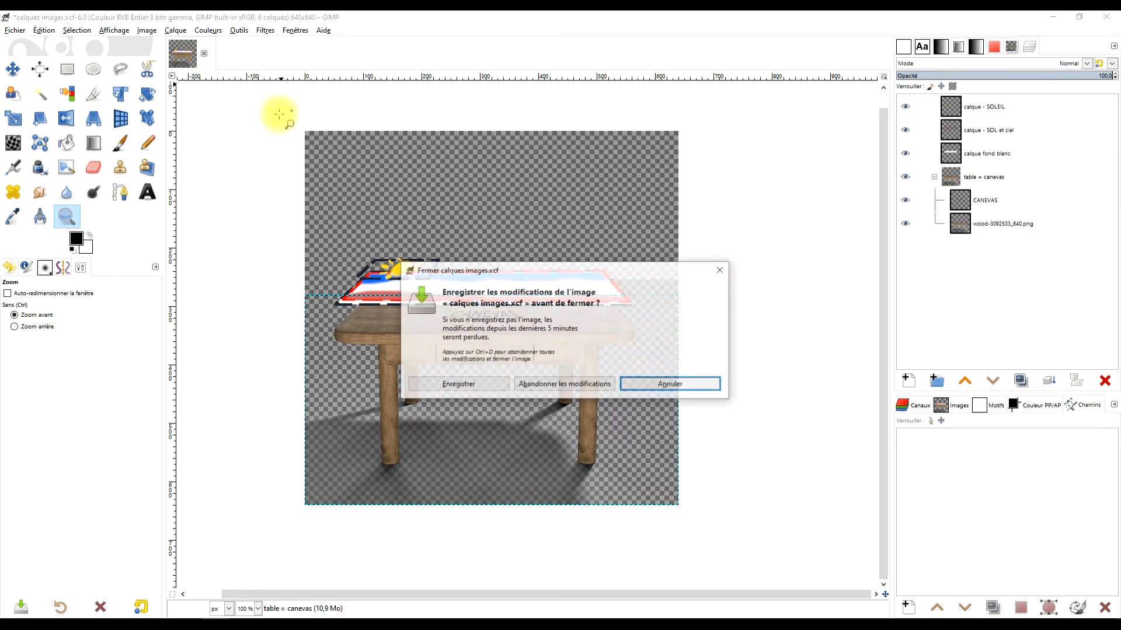
{"action": "left_click", "coordinate": [575, 385]}
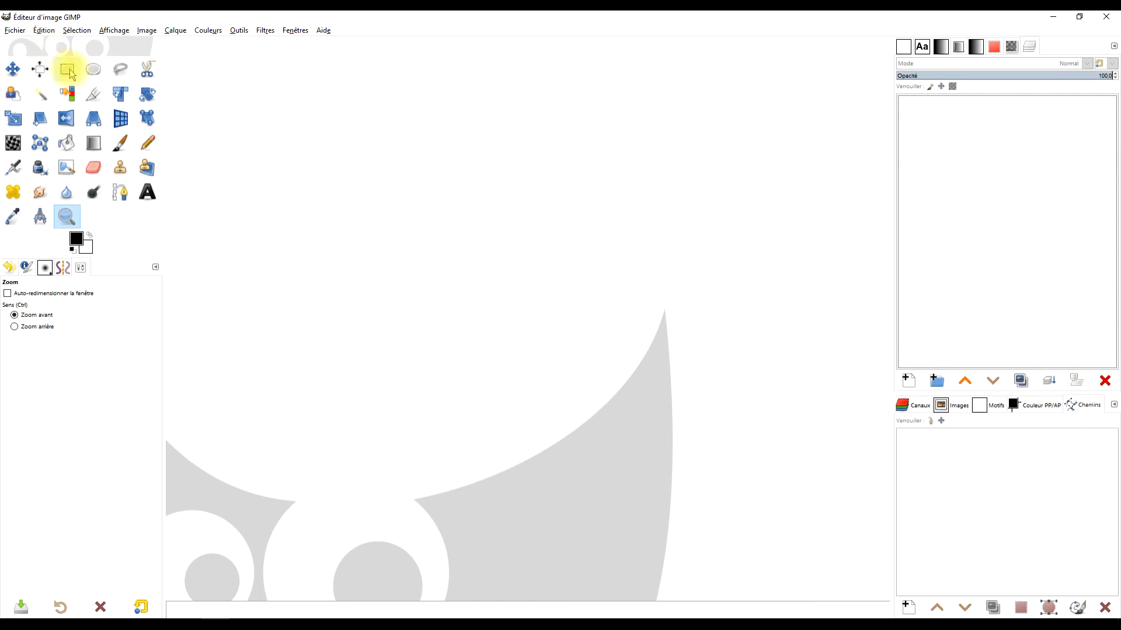
{"action": "left_click", "coordinate": [16, 32]}
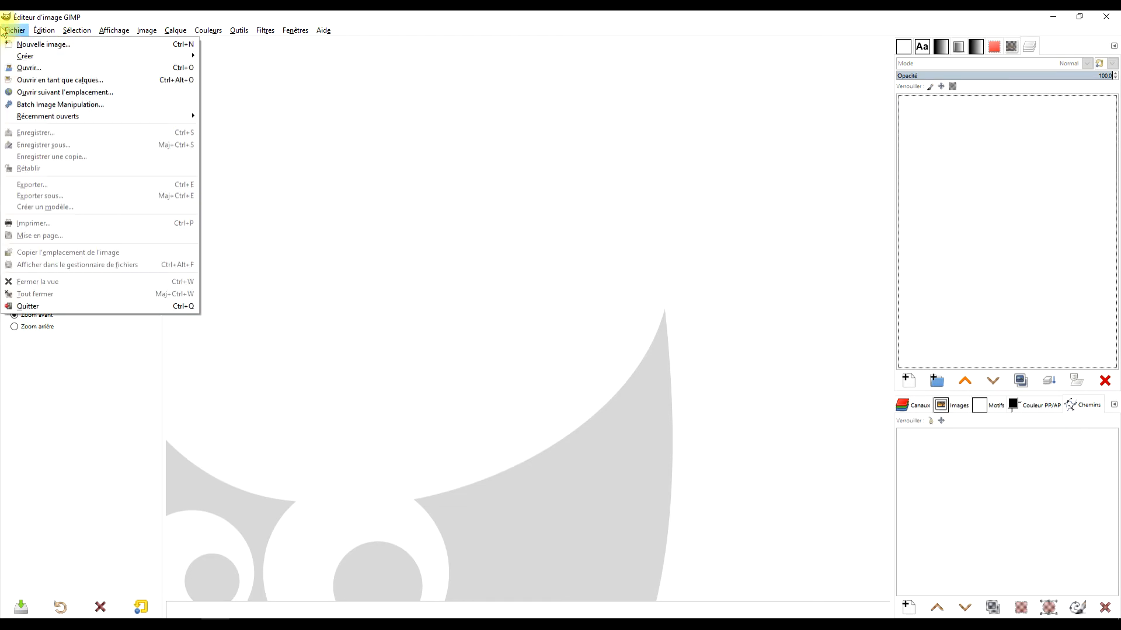
{"action": "left_click", "coordinate": [45, 68]}
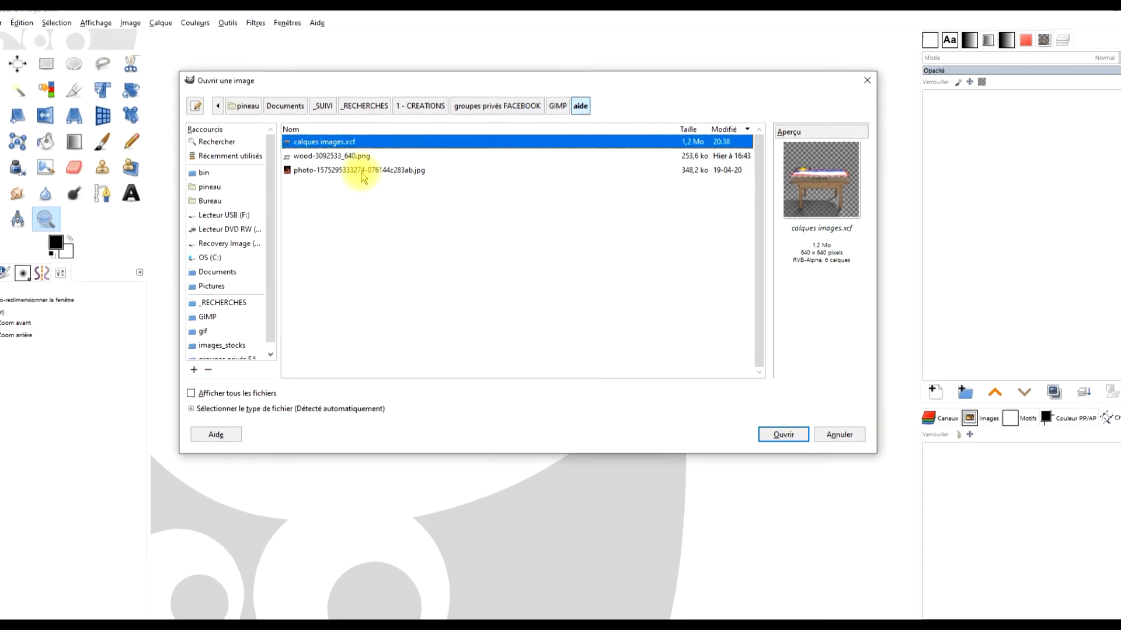
{"action": "left_click", "coordinate": [368, 170]}
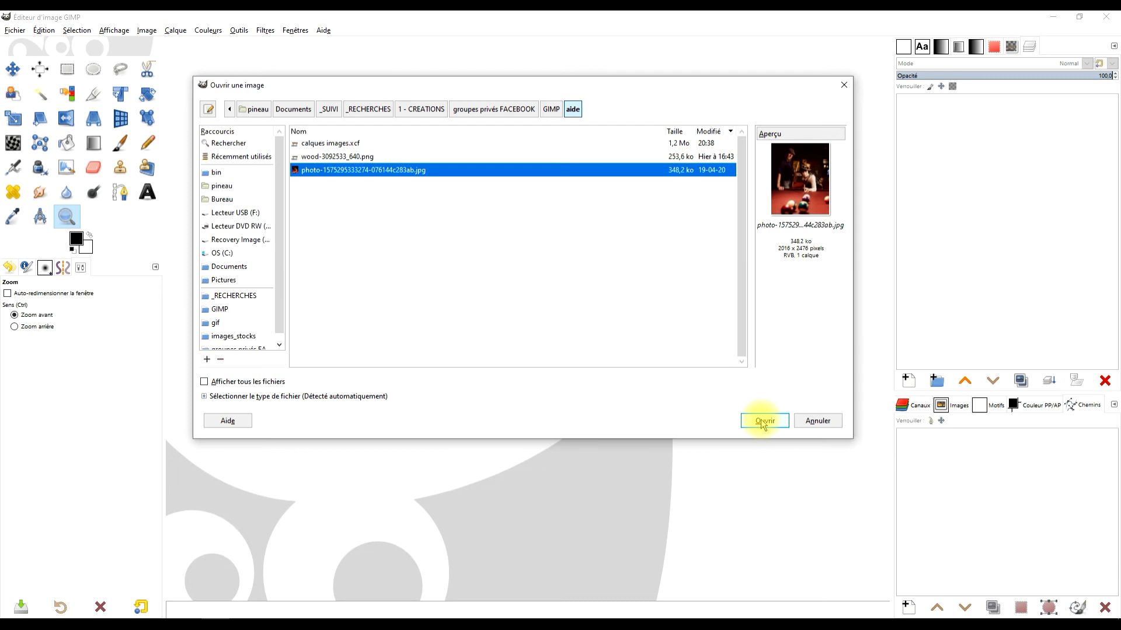
{"action": "left_click", "coordinate": [763, 421]}
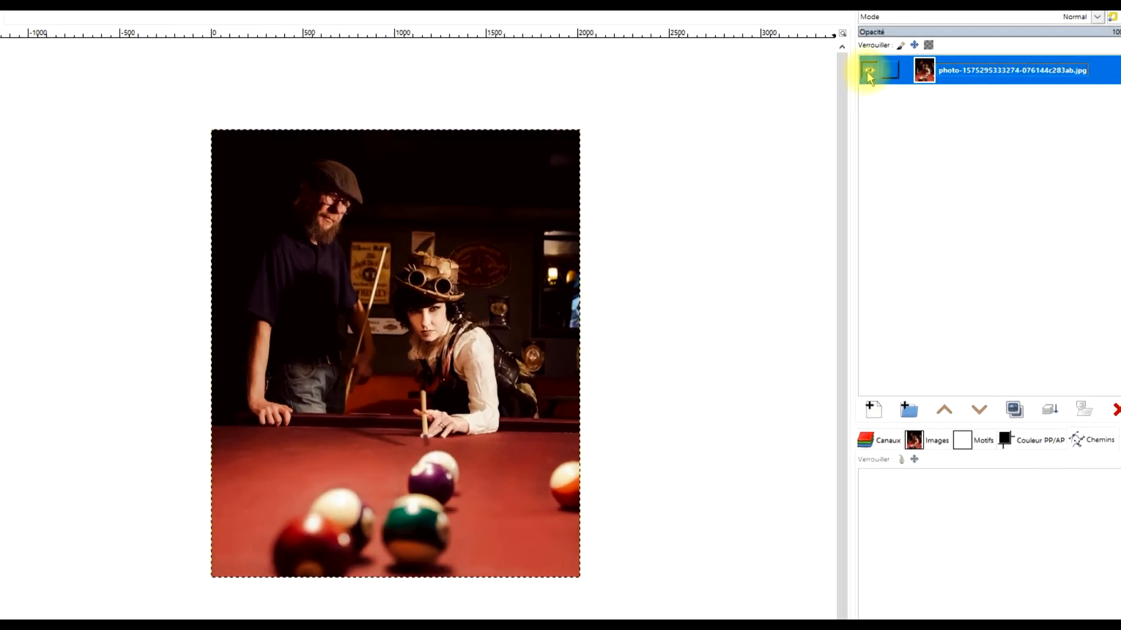
Toggle the visibility of the pool table photo's only layer off and on to examine the empty canvas behind it
{"action": "left_click", "coordinate": [904, 107]}
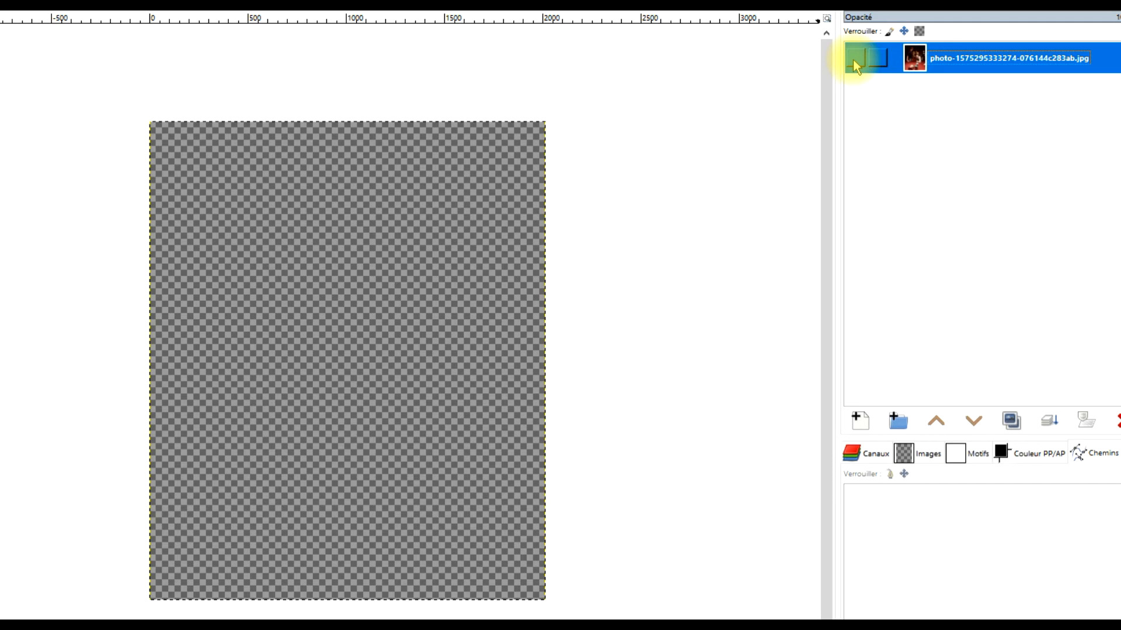
{"action": "left_click", "coordinate": [853, 60]}
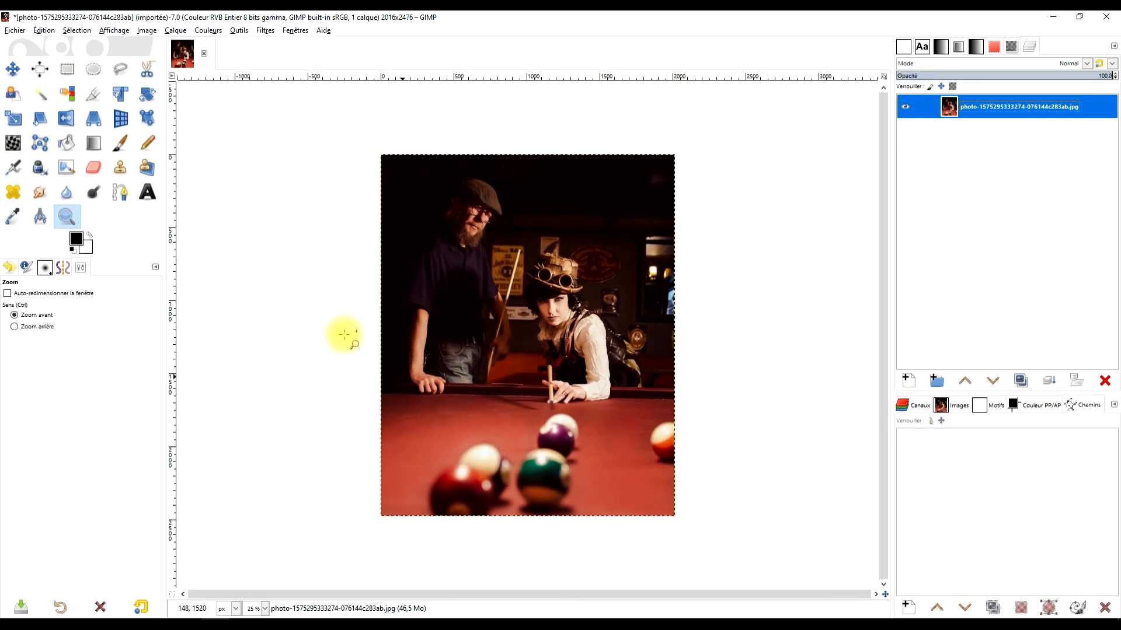
Set the canvas size to 200% in both width and height, with the proportions linked
{"action": "left_click", "coordinate": [145, 31]}
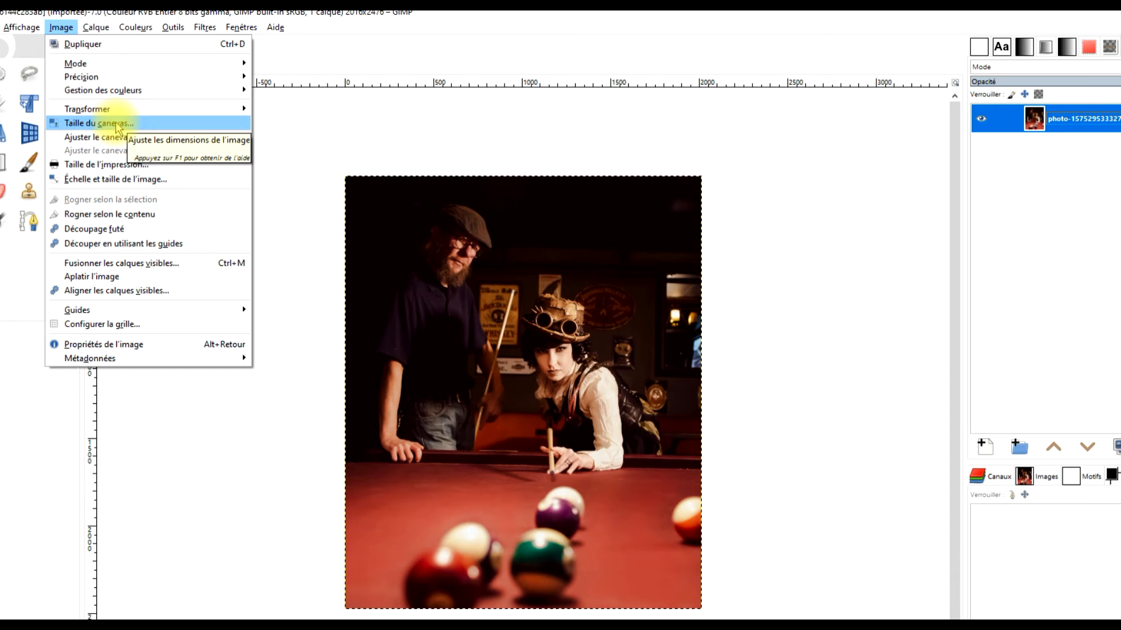
{"action": "left_click", "coordinate": [116, 125]}
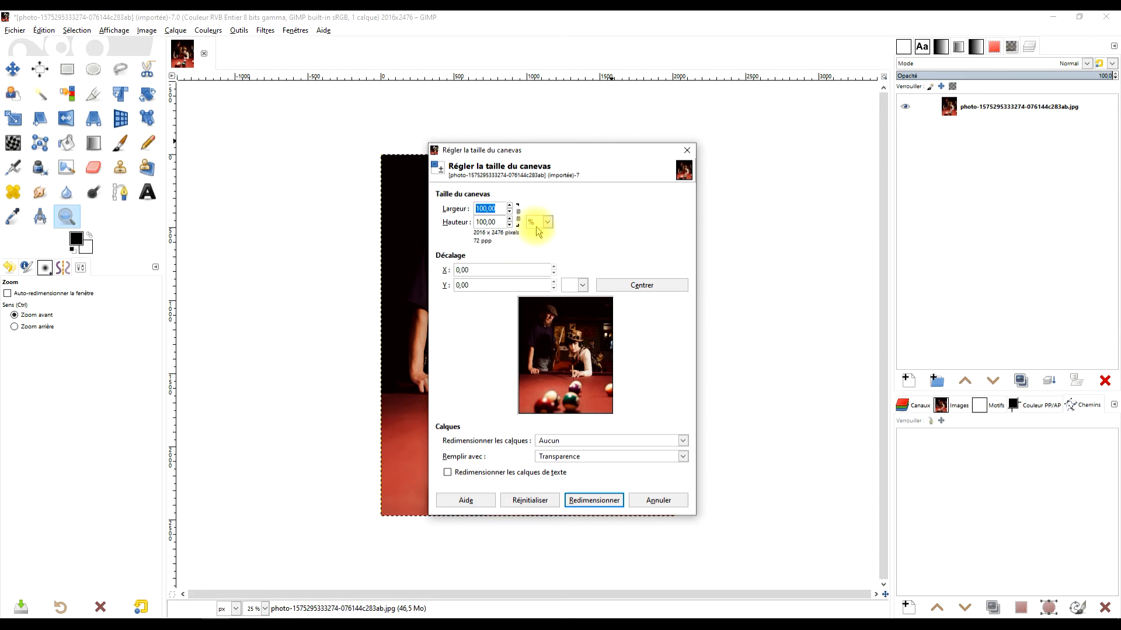
{"action": "left_click", "coordinate": [518, 214]}
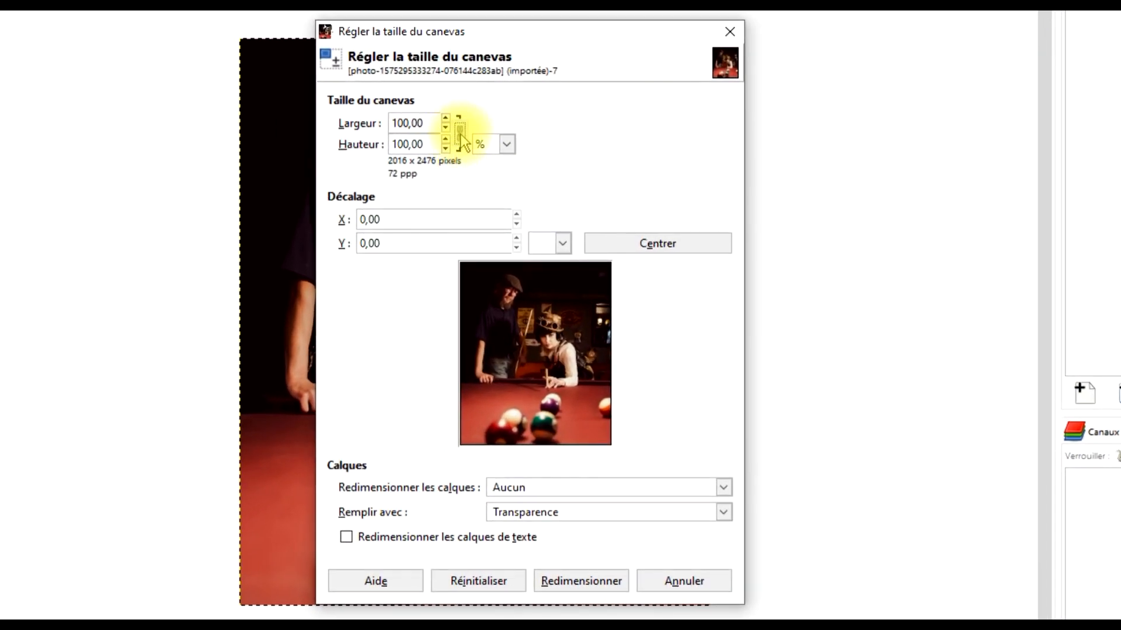
{"action": "double_click", "coordinate": [419, 125]}
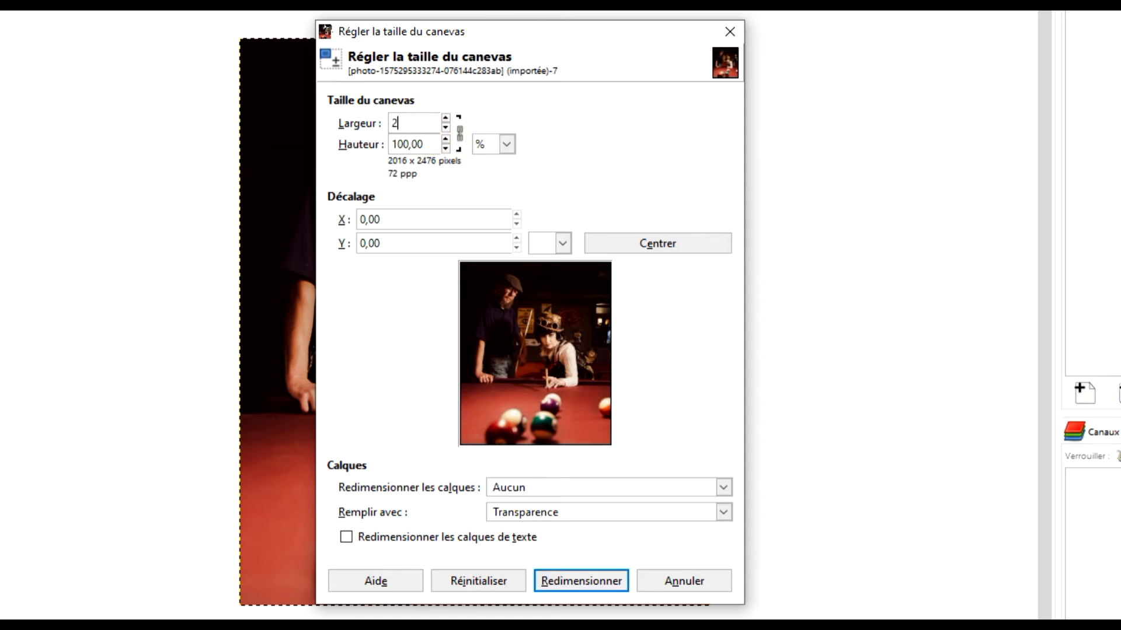
{"action": "left_click", "coordinate": [421, 146]}
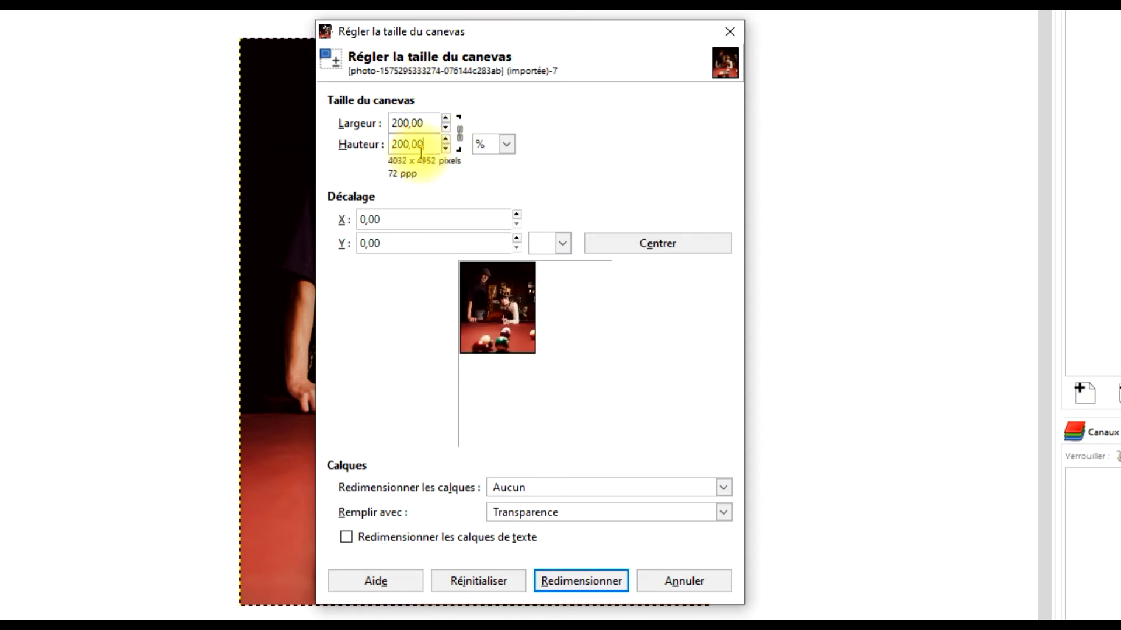
Centre the photo in the enlarged canvas and apply the resizing without resizing any layers
{"action": "left_click_drag", "start_coordinate": [495, 315], "coordinate": [533, 360]}
{"action": "left_click", "coordinate": [664, 245]}
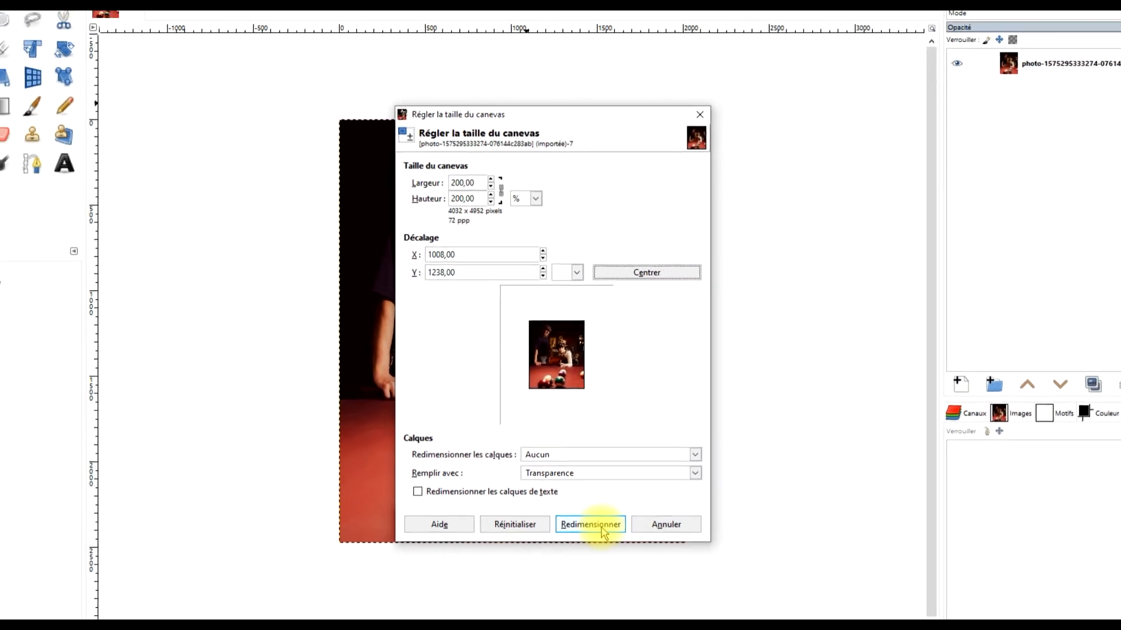
{"action": "left_click", "coordinate": [602, 528]}
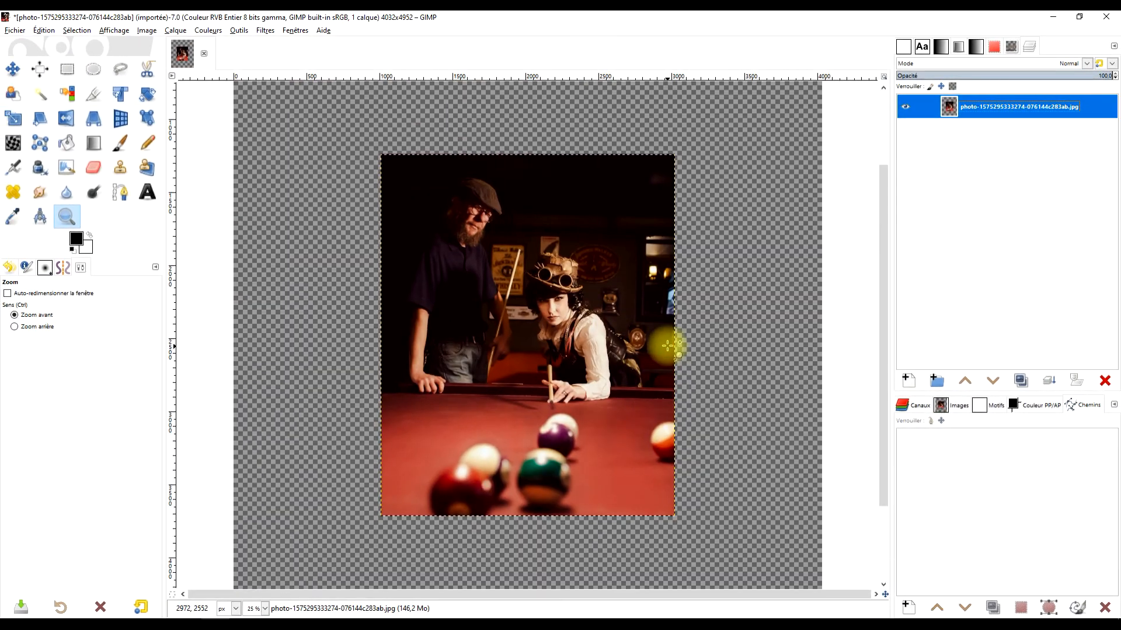
View the whole enlarged canvas and toggle the photo layer's visibility off and on to examine the empty area around it
{"action": "left_click", "coordinate": [643, 319], "text": "ctrl"}
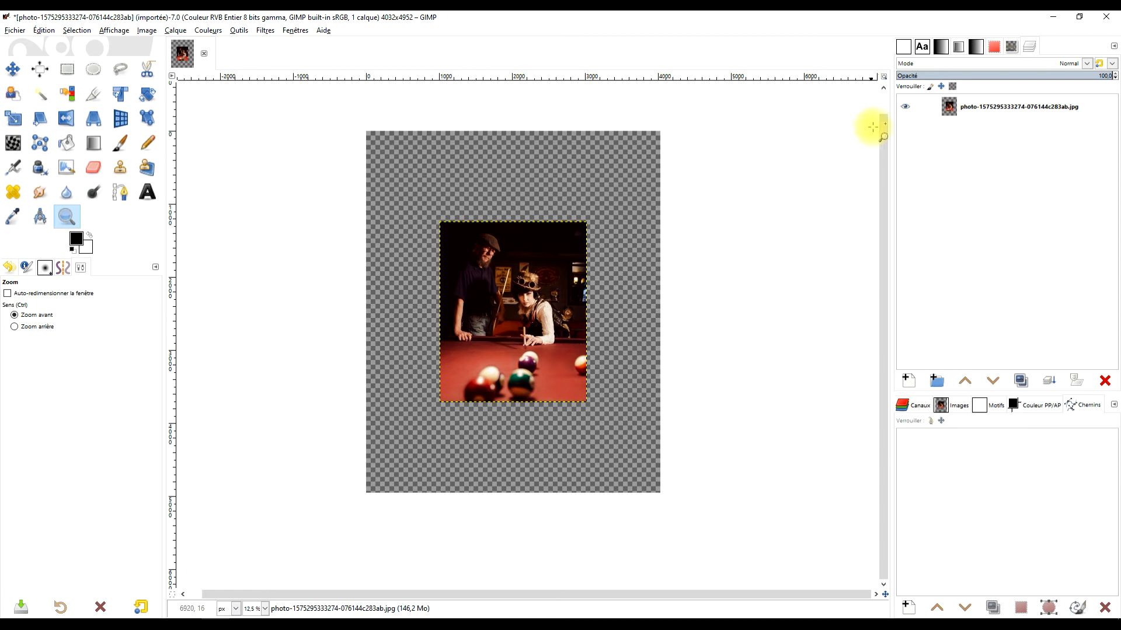
{"action": "left_click", "coordinate": [905, 107]}
{"action": "left_click", "coordinate": [905, 107]}
Set the Move tool to act on layers and move the photo near the canvas's upper-left corner
{"action": "left_click_drag", "start_coordinate": [494, 286], "coordinate": [470, 238]}
{"action": "left_click", "coordinate": [488, 257]}
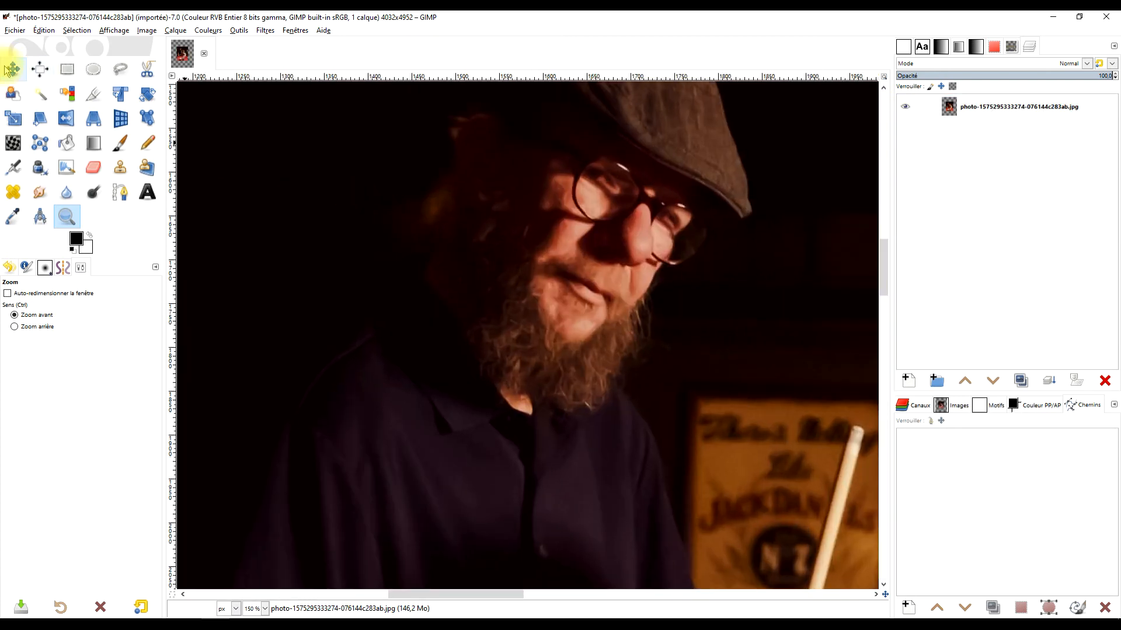
{"action": "left_click", "coordinate": [10, 69]}
{"action": "scroll", "coordinate": [456, 318], "scroll_direction": "down", "scroll_amount": 7}
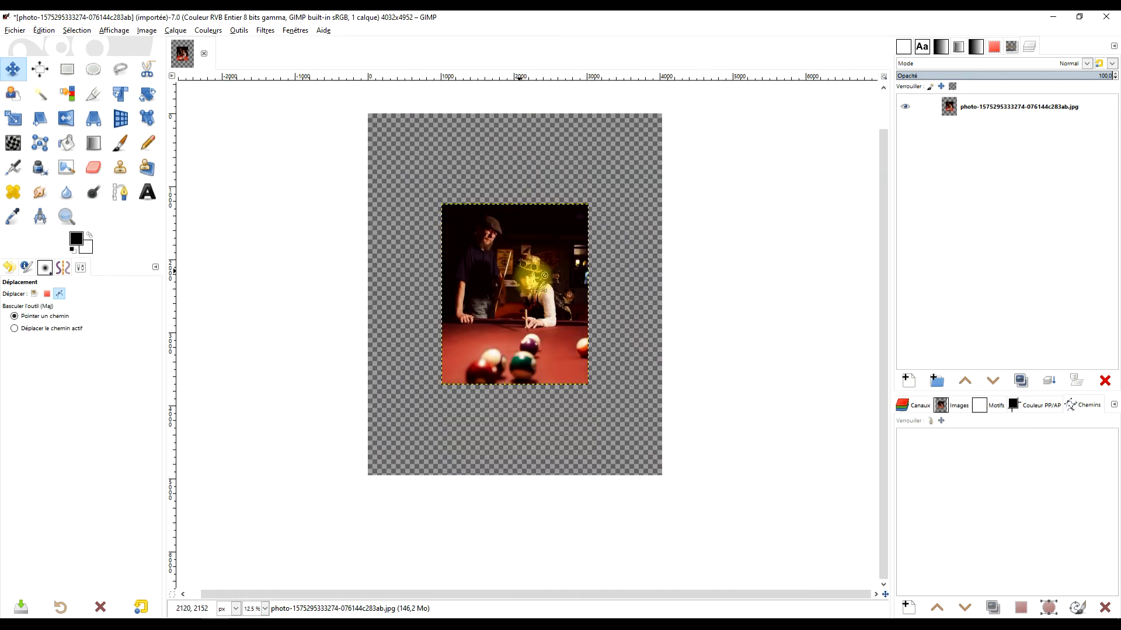
{"action": "left_click_drag", "start_coordinate": [538, 278], "coordinate": [495, 349]}
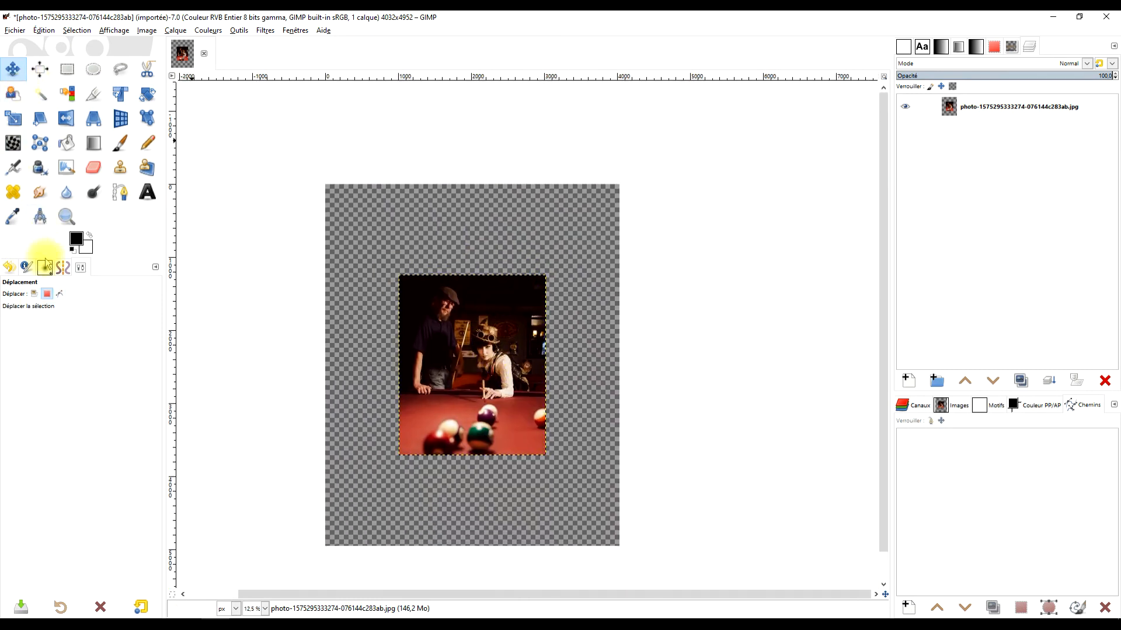
{"action": "left_click", "coordinate": [34, 294]}
{"action": "left_click_drag", "start_coordinate": [424, 374], "coordinate": [361, 299]}
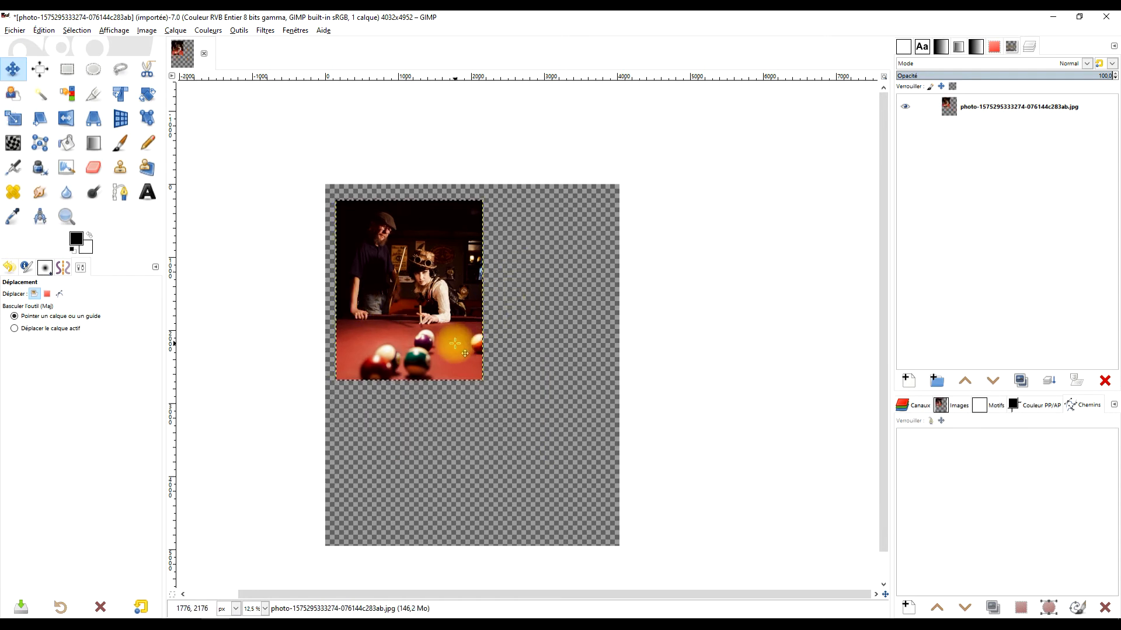
Move the photo layer across to the upper-right area of the canvas
{"action": "scroll", "coordinate": [434, 358], "scroll_direction": "up", "scroll_amount": 1}
{"action": "mouse_move", "coordinate": [559, 352]}
{"action": "left_mouse_down"}
{"action": "mouse_move", "coordinate": [561, 290]}
{"action": "mouse_move", "coordinate": [548, 337]}
{"action": "left_mouse_up"}
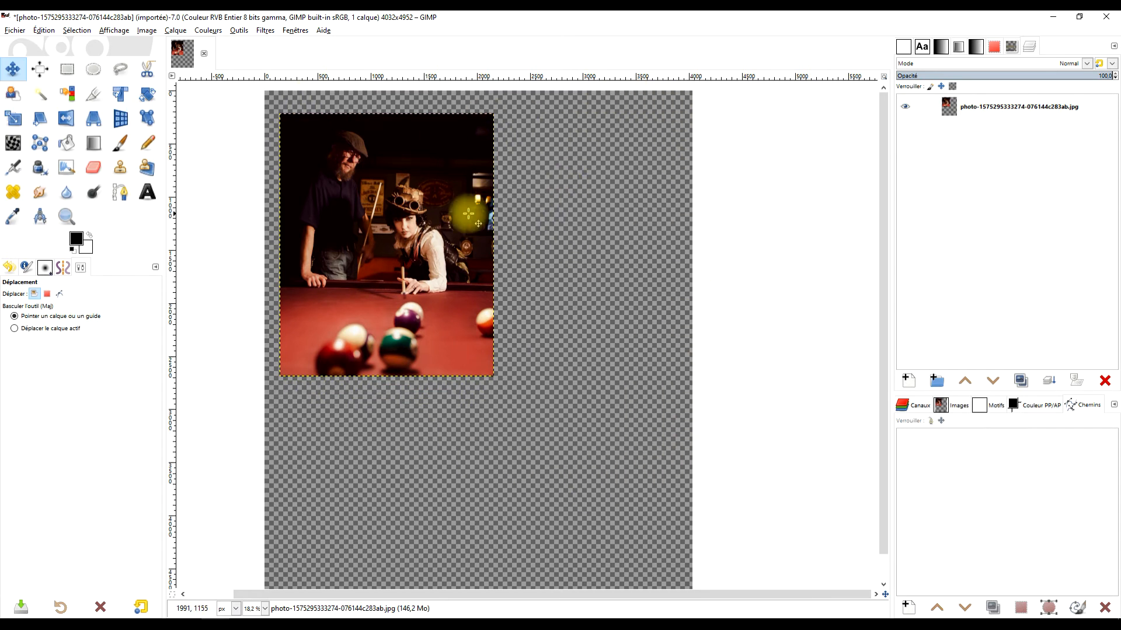
{"action": "scroll", "coordinate": [490, 232], "scroll_direction": "down", "scroll_amount": 1}
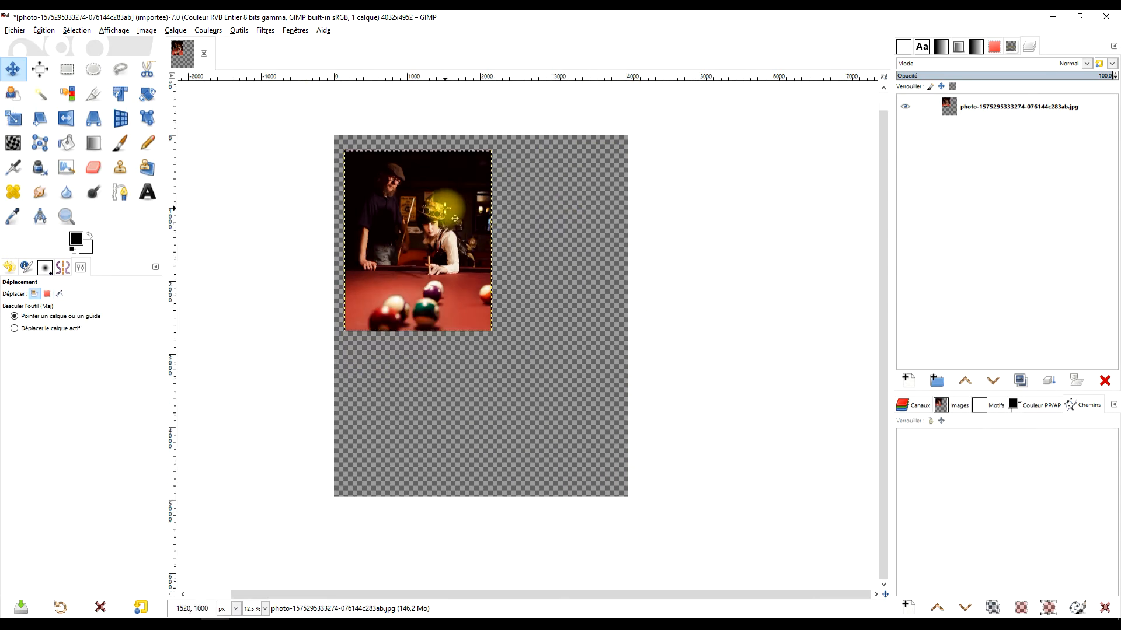
{"action": "left_click_drag", "start_coordinate": [428, 228], "coordinate": [545, 216]}
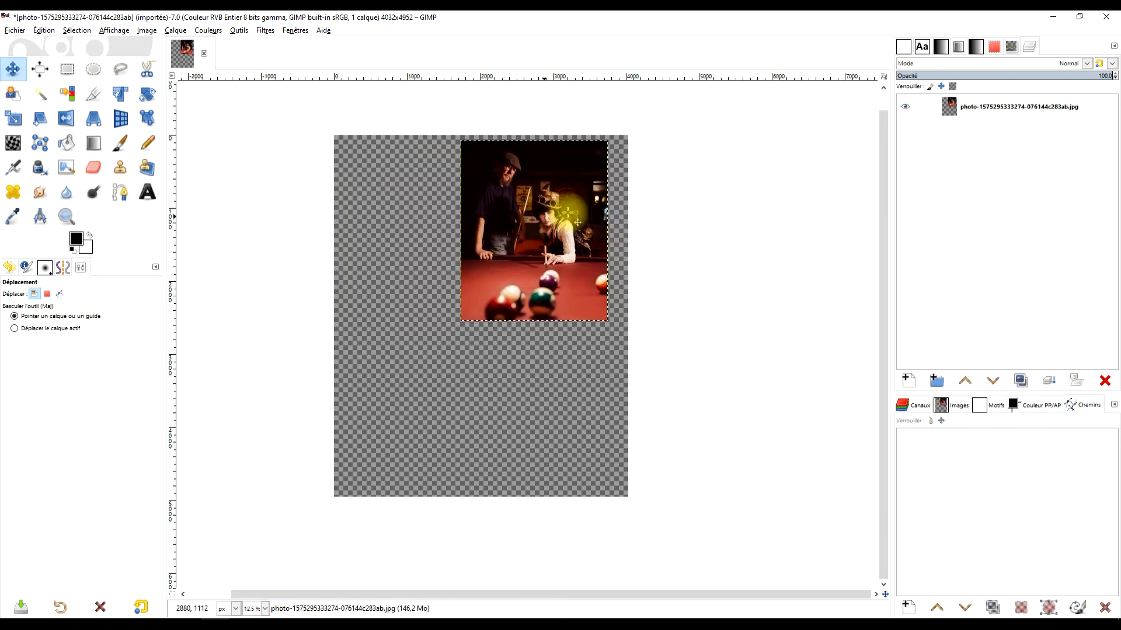
Open wood-3092533_640.png from the aide folder as a new layer in the current image
{"action": "left_click", "coordinate": [1052, 117]}
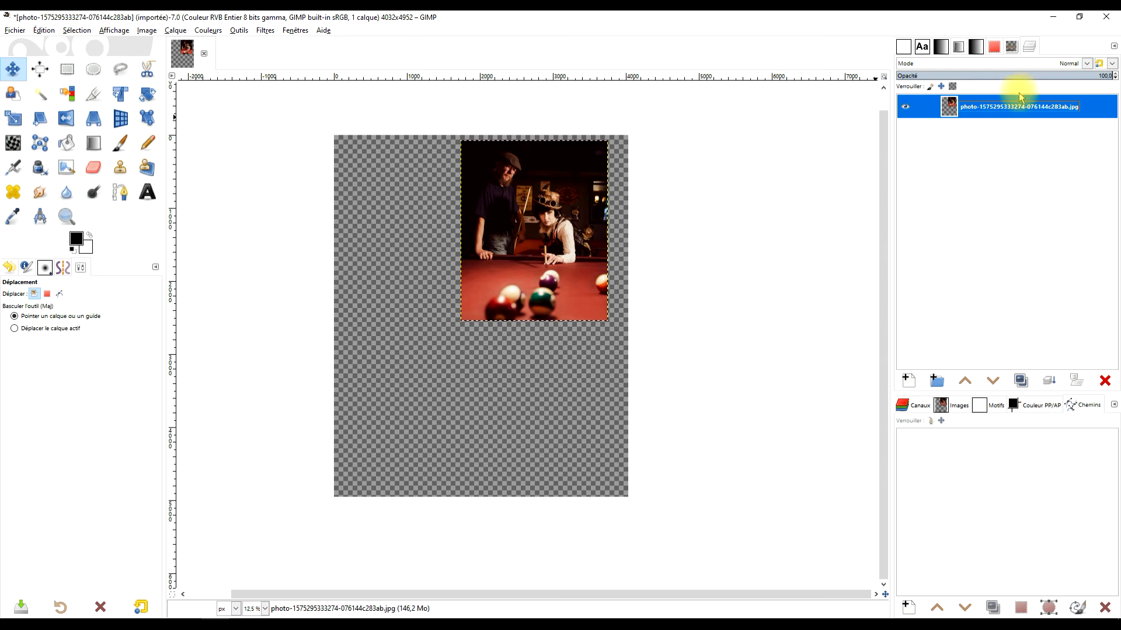
{"action": "left_click", "coordinate": [13, 31]}
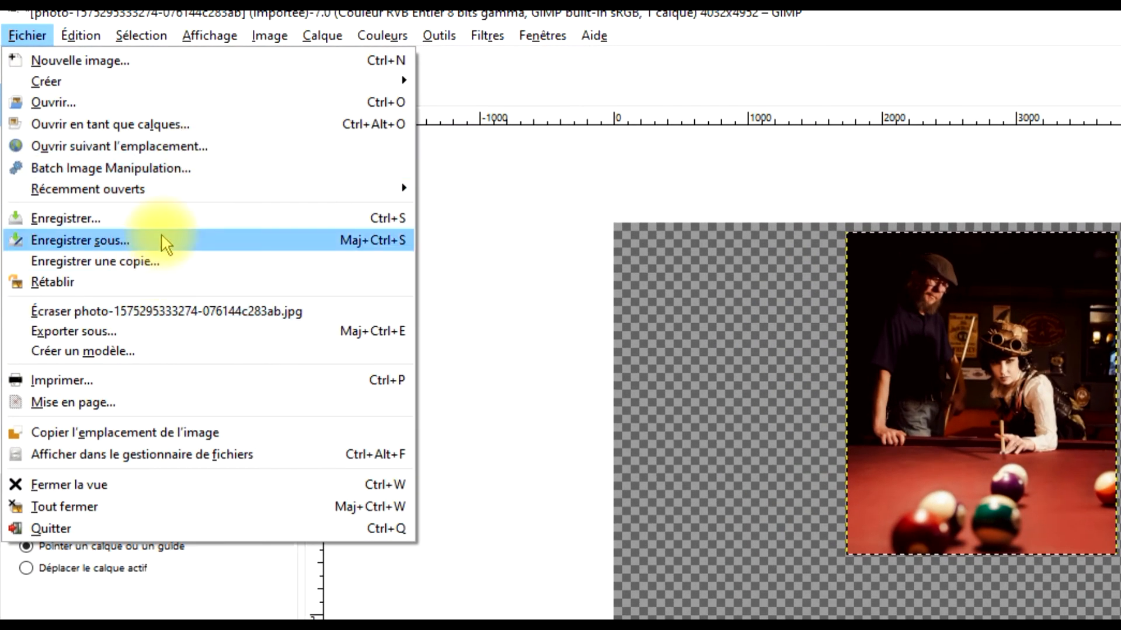
{"action": "left_click", "coordinate": [163, 124]}
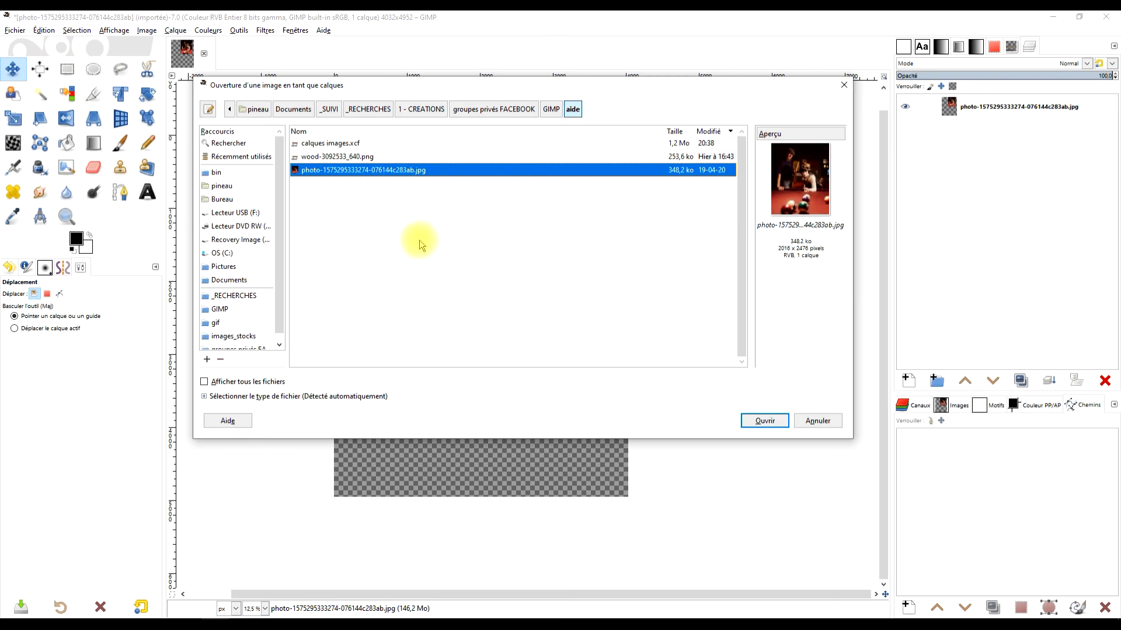
{"action": "left_click", "coordinate": [338, 157]}
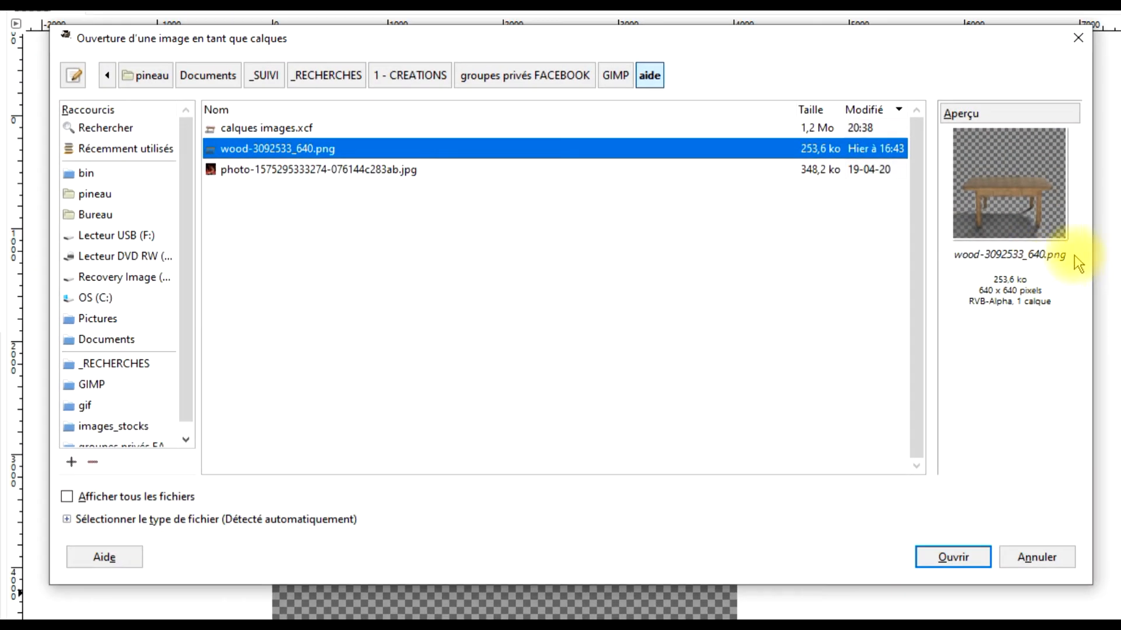
{"action": "left_click", "coordinate": [957, 557]}
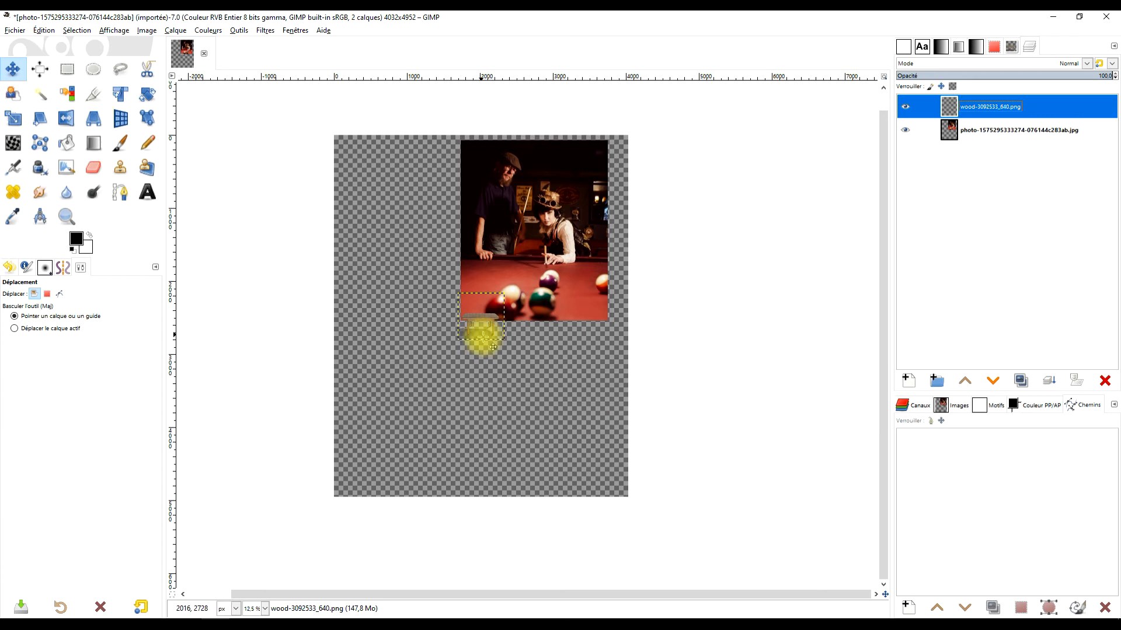
Move the wooden table layer onto the photo, over the left part of the pool table's cloth
{"action": "left_click_drag", "start_coordinate": [490, 324], "coordinate": [512, 266]}
{"action": "scroll", "coordinate": [512, 266], "scroll_direction": "up", "scroll_amount": 5}
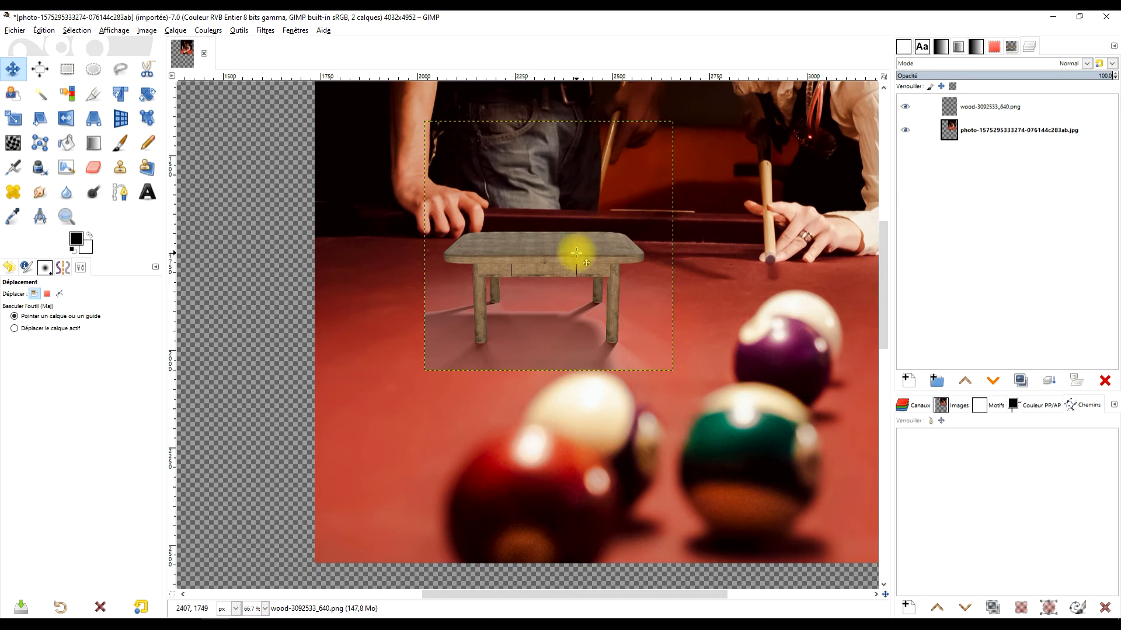
{"action": "left_click_drag", "start_coordinate": [567, 257], "coordinate": [471, 288]}
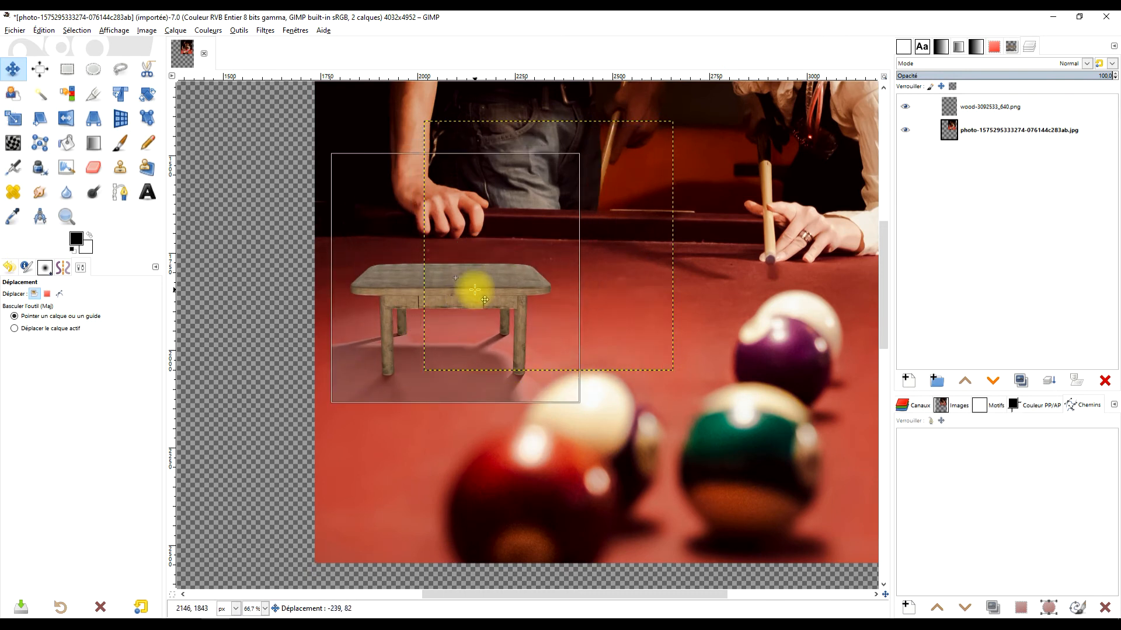
Move the wooden table past the photo's lower-left corner and back up onto the left of the pool table
{"action": "scroll", "coordinate": [574, 267], "scroll_direction": "right", "scroll_amount": 2}
{"action": "scroll", "coordinate": [575, 266], "scroll_direction": "up", "scroll_amount": 1}
{"action": "scroll", "coordinate": [574, 266], "scroll_direction": "right", "scroll_amount": 1}
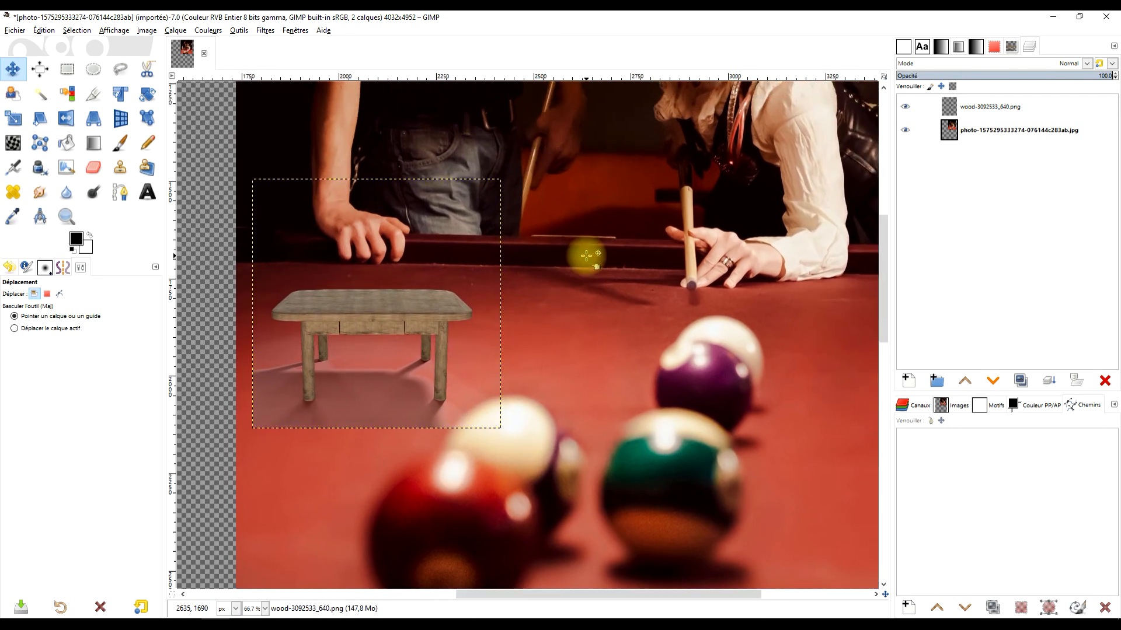
{"action": "scroll", "coordinate": [586, 256], "scroll_direction": "down", "scroll_amount": 2}
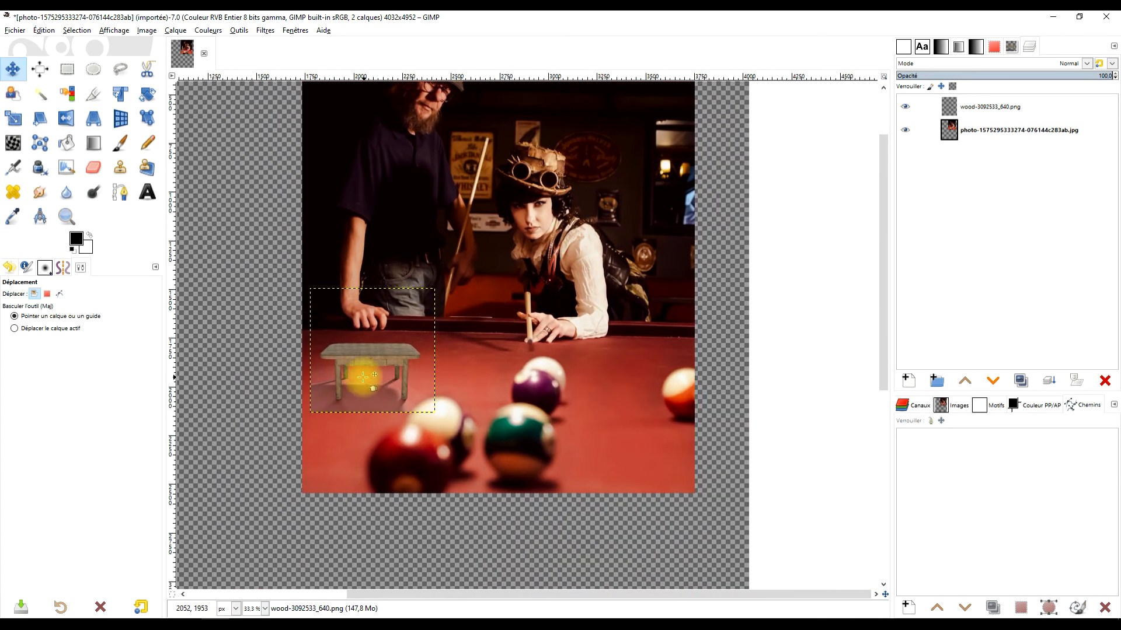
{"action": "scroll", "coordinate": [525, 264], "scroll_direction": "up", "scroll_amount": 2}
{"action": "scroll", "coordinate": [525, 264], "scroll_direction": "right", "scroll_amount": 2}
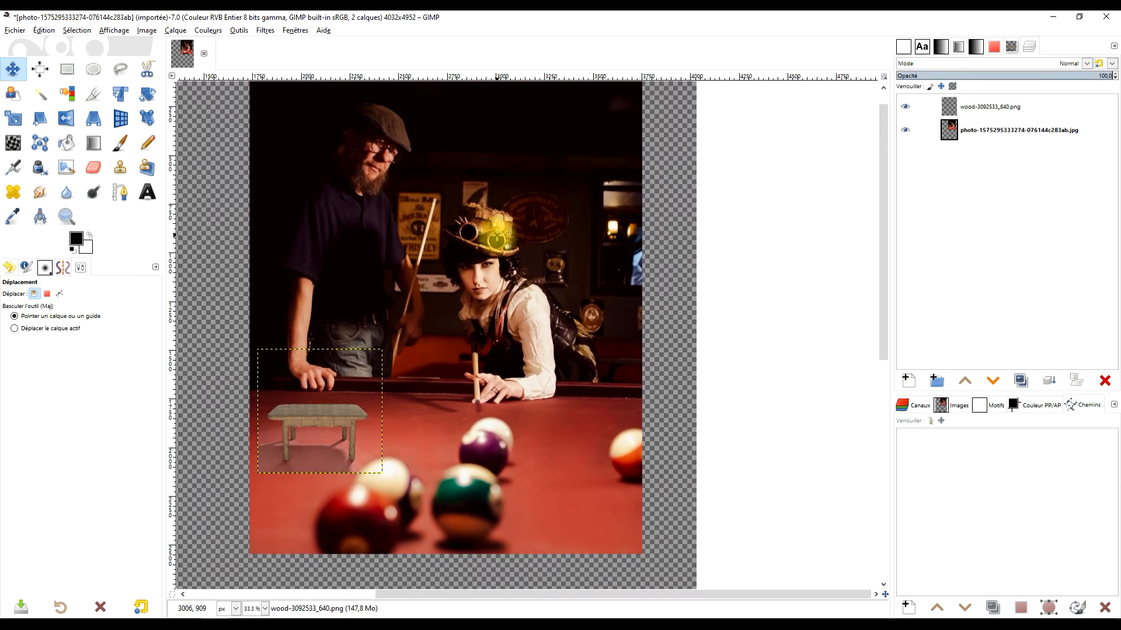
{"action": "left_click_drag", "start_coordinate": [340, 420], "coordinate": [303, 503]}
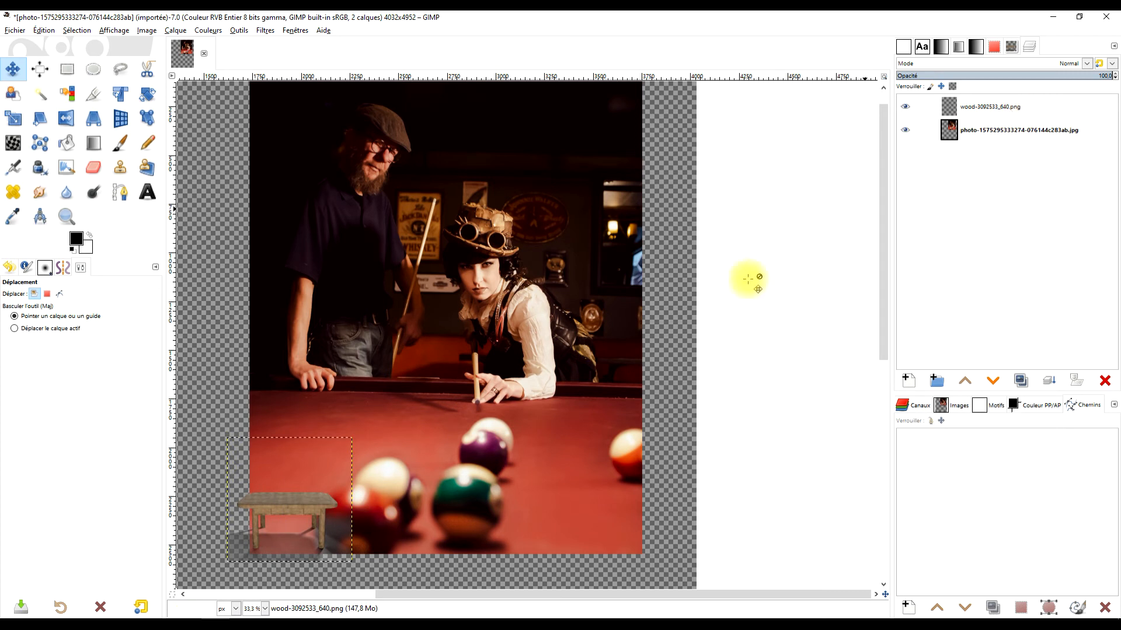
{"action": "left_click_drag", "start_coordinate": [315, 505], "coordinate": [314, 402]}
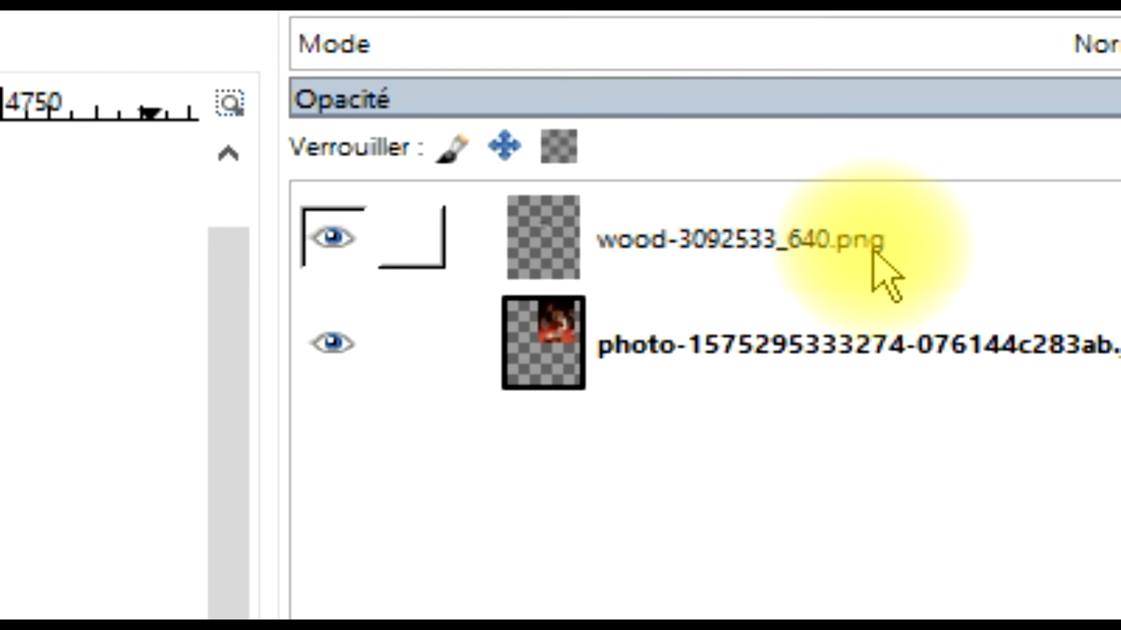
Compare the wooden table layer with the photo layer and add an alpha channel to the photo layer
{"action": "left_click", "coordinate": [874, 253]}
{"action": "mouse_move", "coordinate": [341, 411]}
{"action": "left_mouse_down"}
{"action": "mouse_move", "coordinate": [362, 410]}
{"action": "mouse_move", "coordinate": [341, 412]}
{"action": "left_mouse_up"}
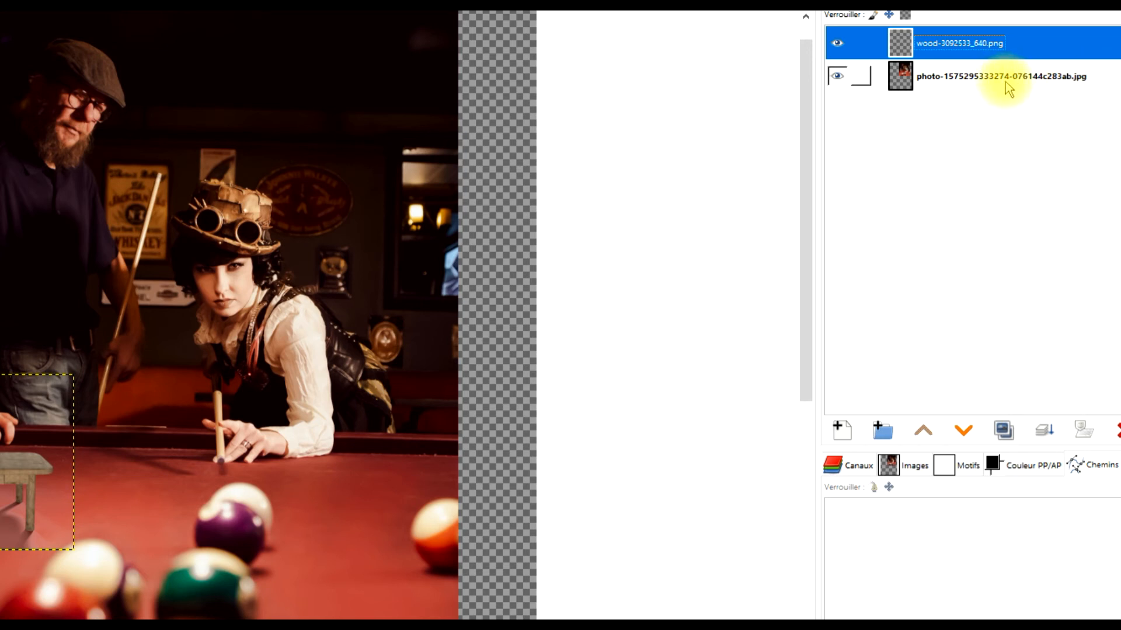
{"action": "right_click", "coordinate": [931, 83]}
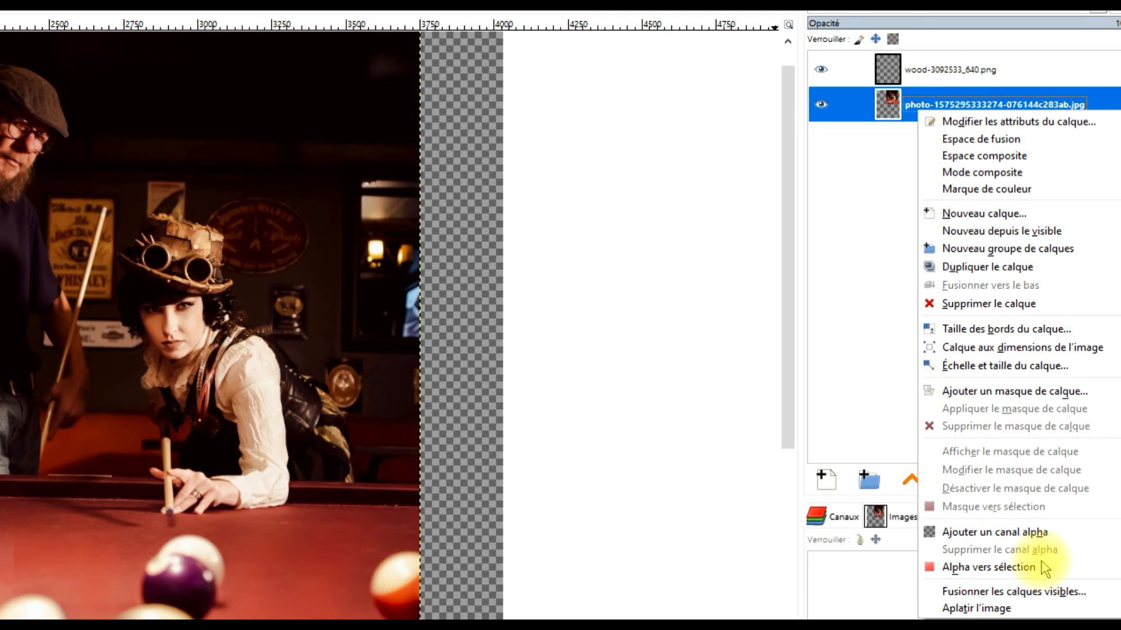
{"action": "left_click", "coordinate": [1029, 537]}
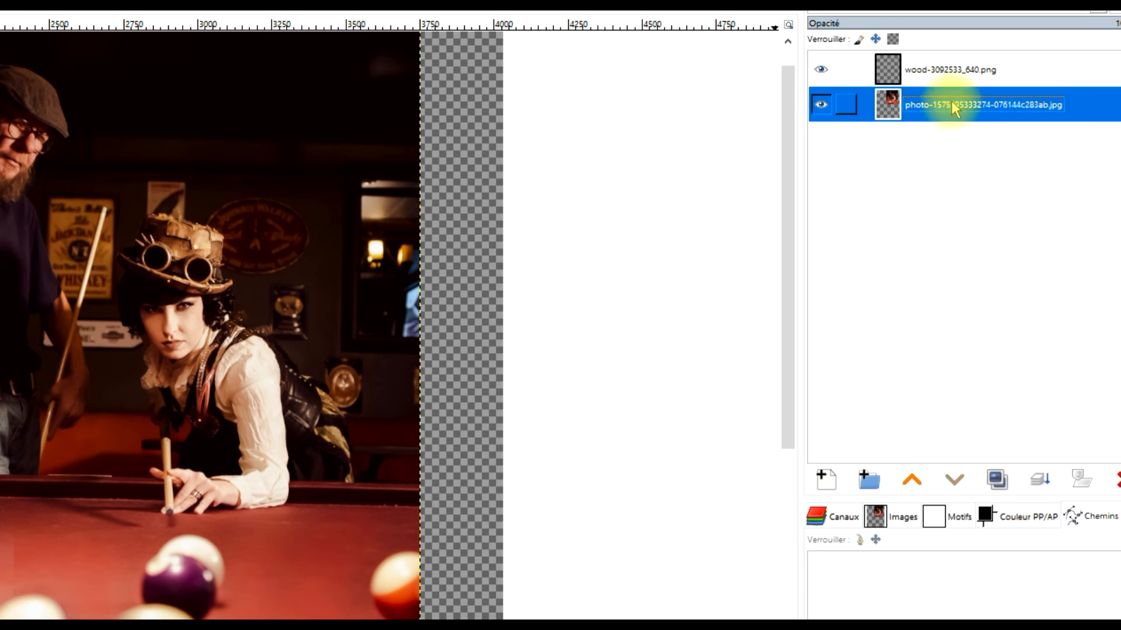
Make the photo layer active again and set the Eraser tool's size to 81
{"action": "left_click", "coordinate": [960, 70]}
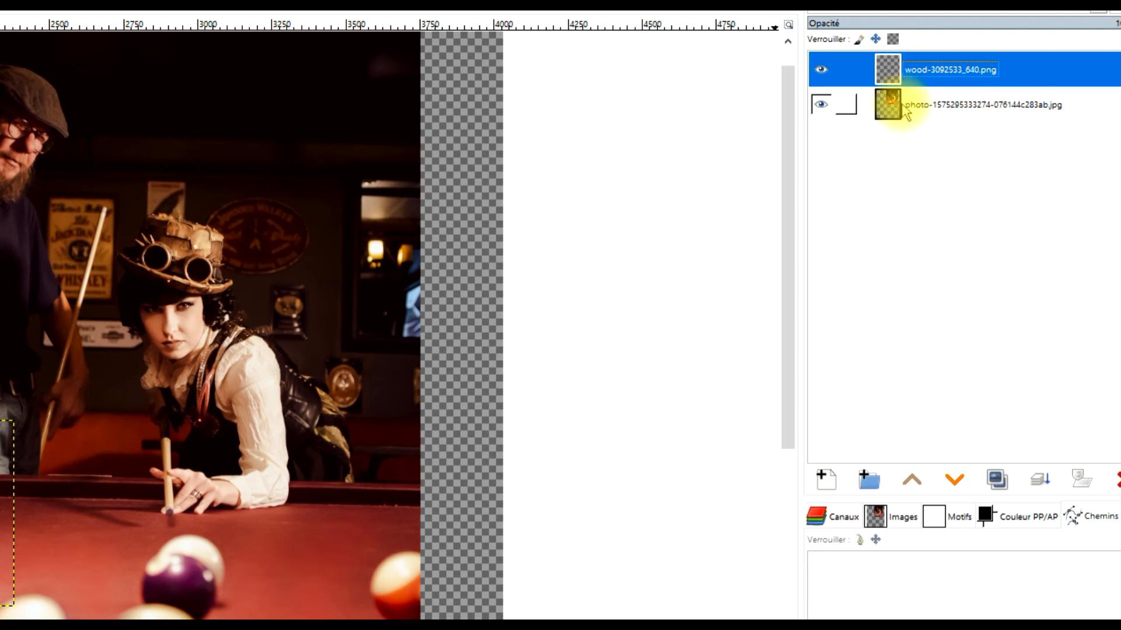
{"action": "right_click", "coordinate": [934, 107]}
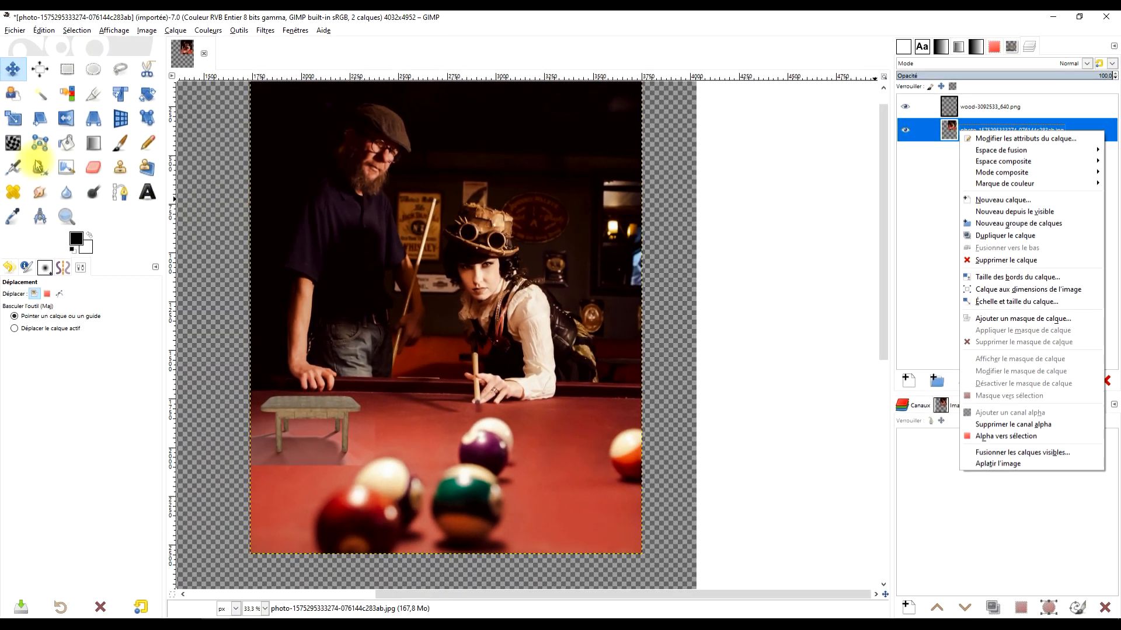
{"action": "left_click", "coordinate": [94, 170]}
{"action": "left_click", "coordinate": [93, 170]}
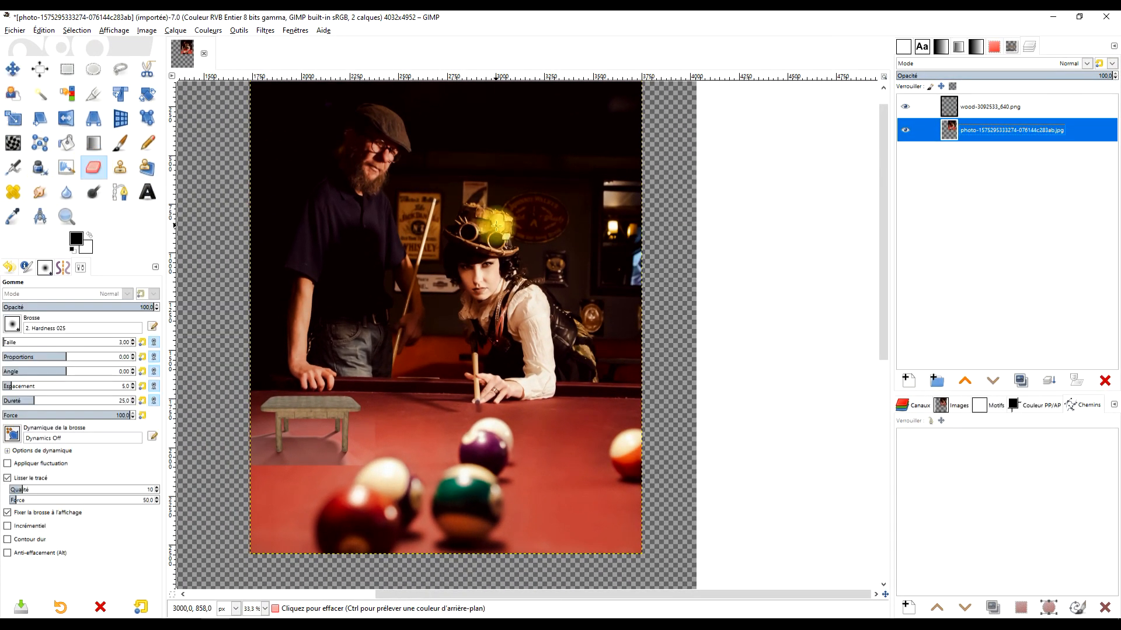
{"action": "left_click", "coordinate": [30, 344]}
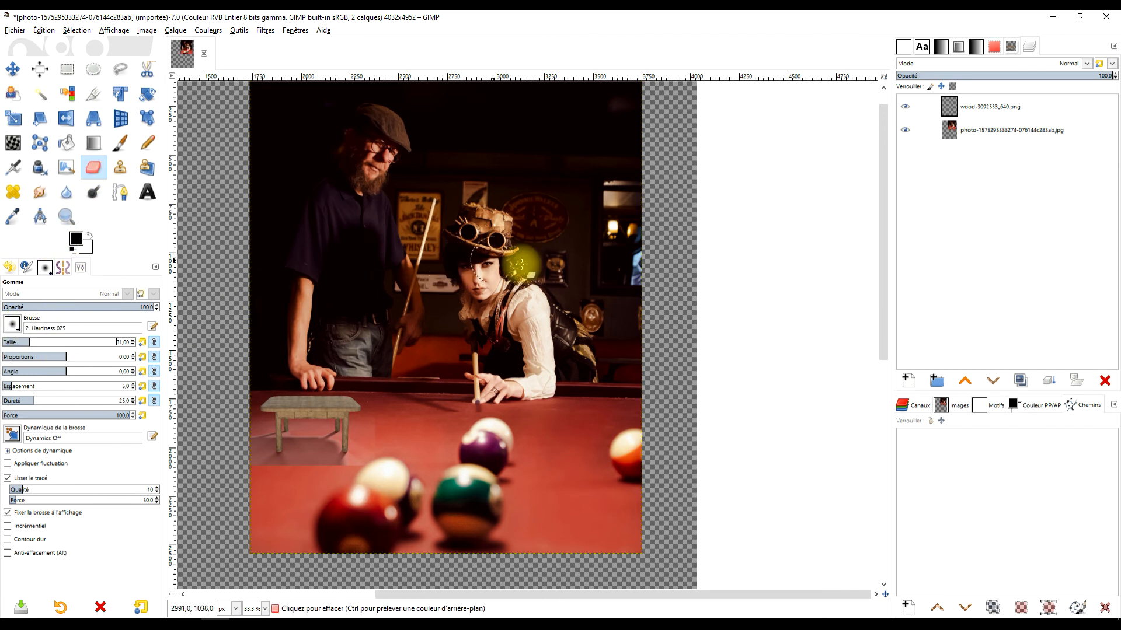
Erase the woman's and the man's faces on the photo layer down to transparency
{"action": "left_click", "coordinate": [978, 129]}
{"action": "left_click_drag", "start_coordinate": [476, 275], "coordinate": [485, 268]}
{"action": "mouse_move", "coordinate": [394, 153]}
{"action": "left_mouse_down"}
{"action": "mouse_move", "coordinate": [372, 177]}
{"action": "mouse_move", "coordinate": [378, 149]}
{"action": "mouse_move", "coordinate": [365, 156]}
{"action": "mouse_move", "coordinate": [366, 180]}
{"action": "mouse_move", "coordinate": [370, 143]}
{"action": "mouse_move", "coordinate": [368, 176]}
{"action": "left_mouse_up"}
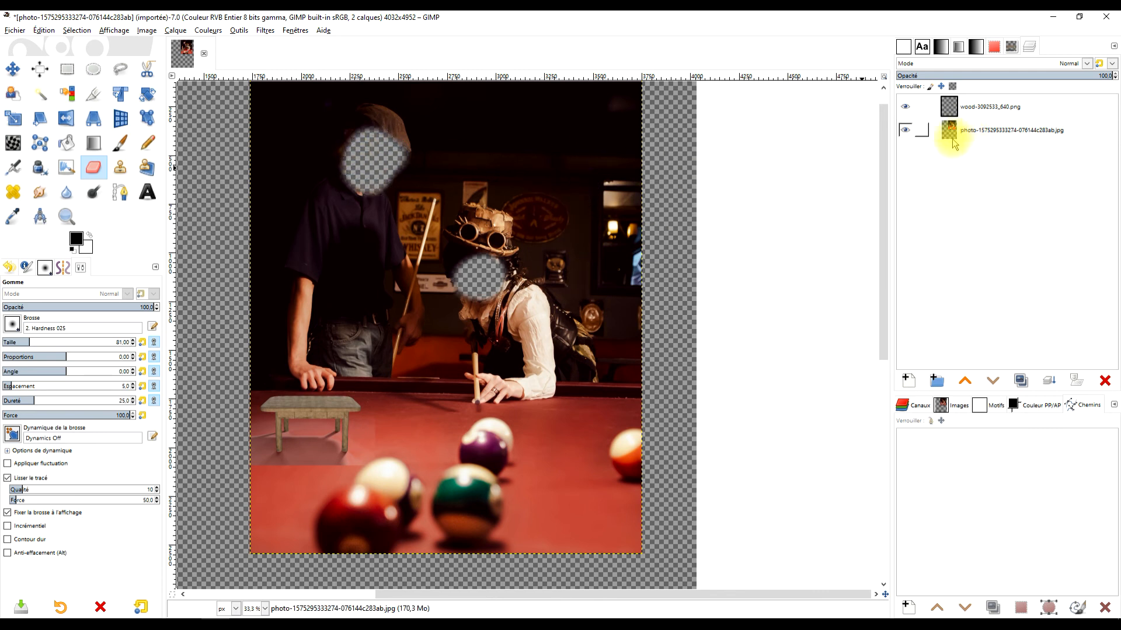
Move the wooden table from the pool table up over the woman's erased face
{"action": "left_click", "coordinate": [954, 110]}
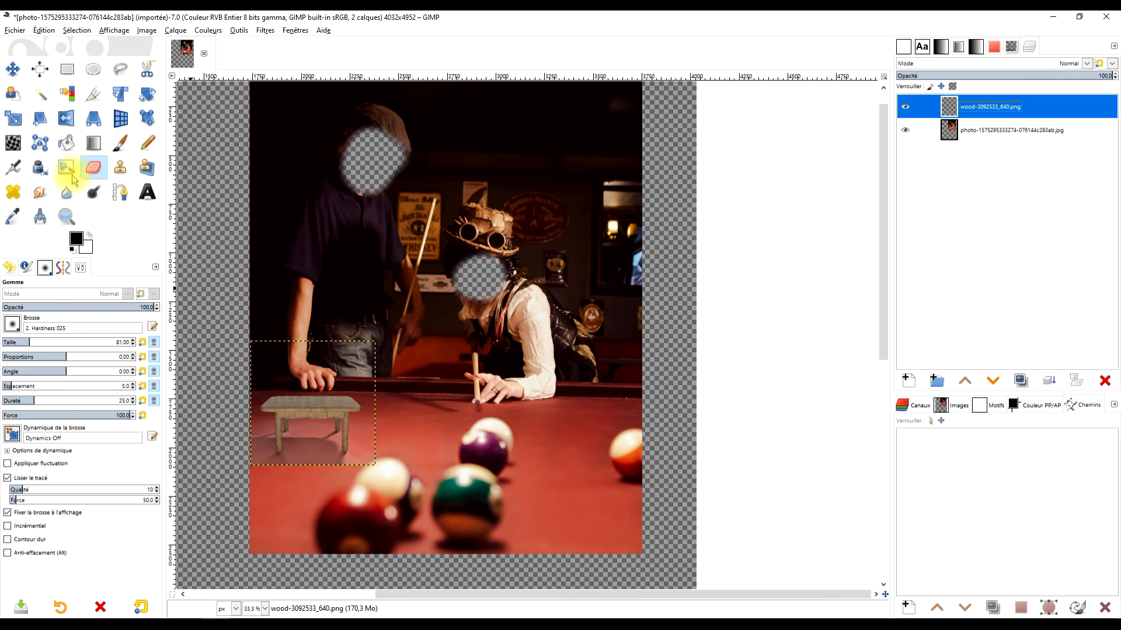
{"action": "left_click", "coordinate": [13, 69]}
{"action": "left_click", "coordinate": [995, 130]}
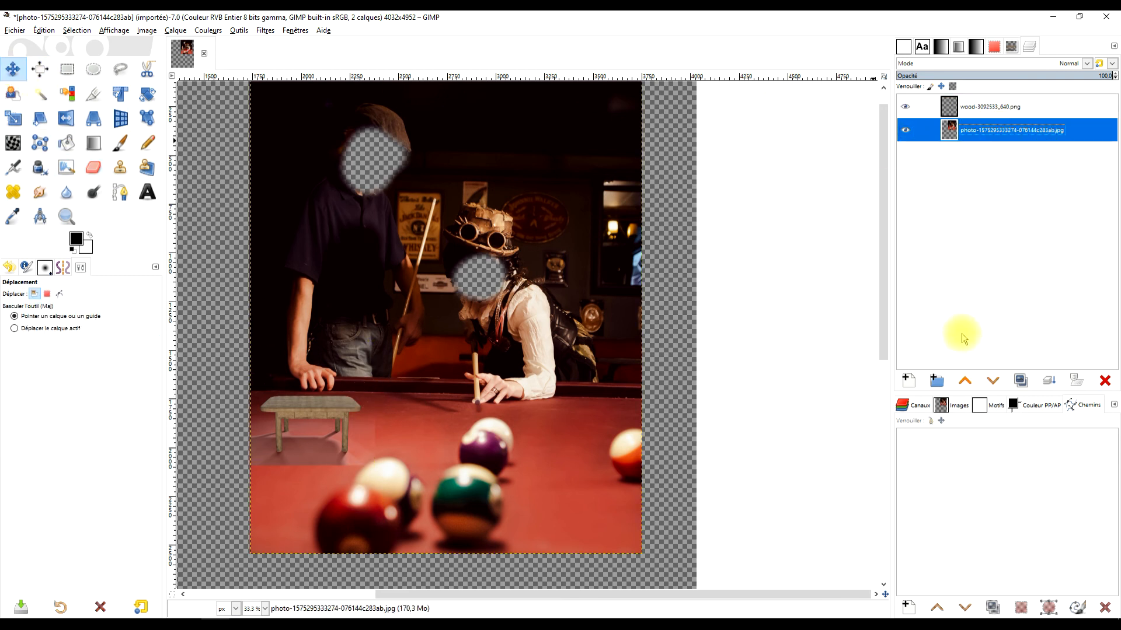
{"action": "left_click_drag", "start_coordinate": [317, 405], "coordinate": [484, 260]}
Lower the wooden table layer beneath the photo layer and shift the table slightly down behind the woman's erased face
{"action": "left_click", "coordinate": [1001, 106]}
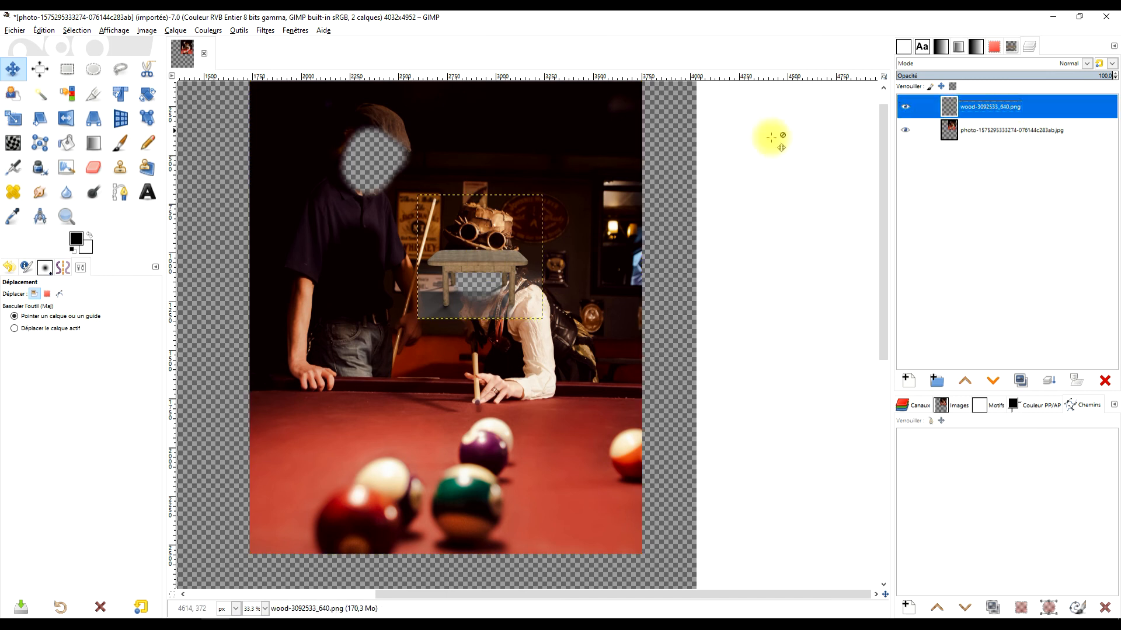
{"action": "left_click", "coordinate": [990, 383]}
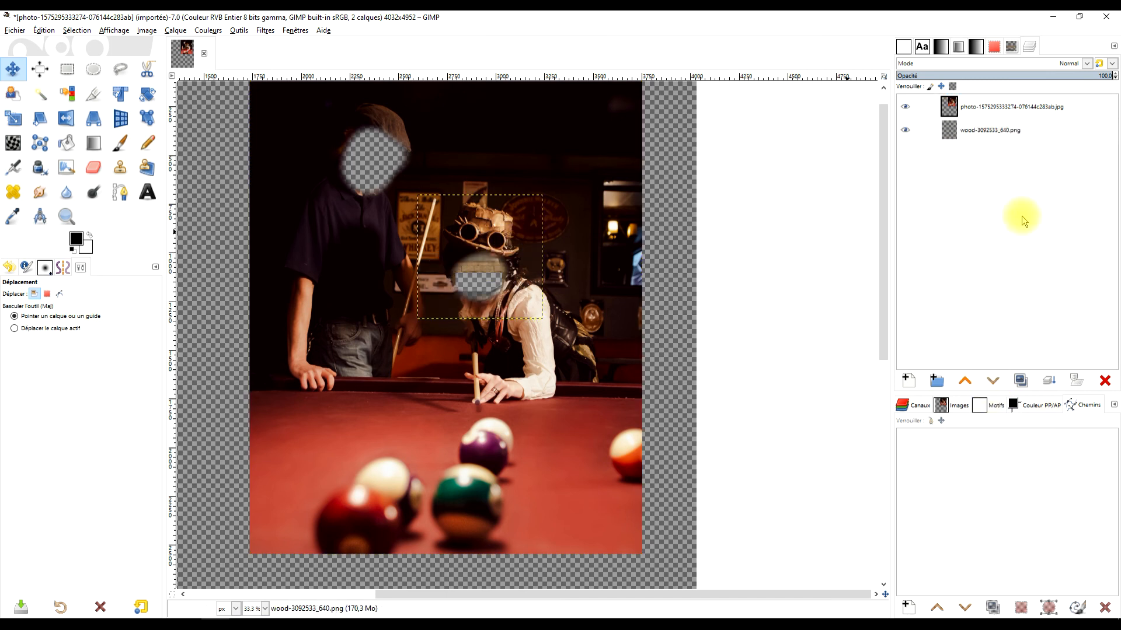
{"action": "left_click_drag", "start_coordinate": [478, 267], "coordinate": [487, 283]}
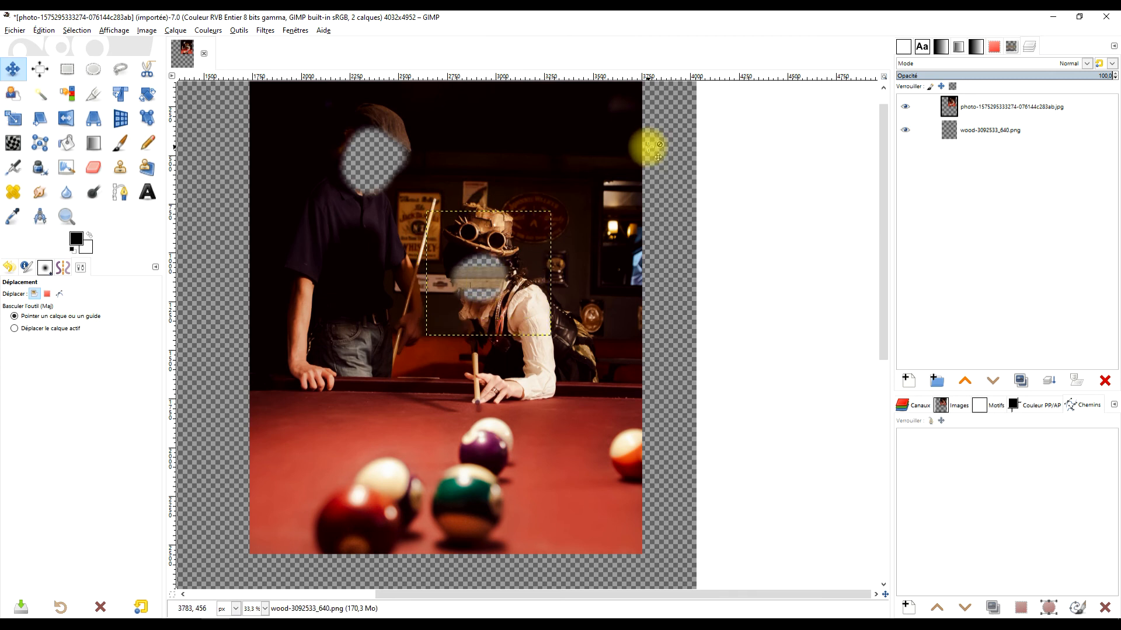
Add a transparency-filled layer named SOL, 4032 x 4952 px, directly above the wooden table layer
{"action": "left_click", "coordinate": [971, 132]}
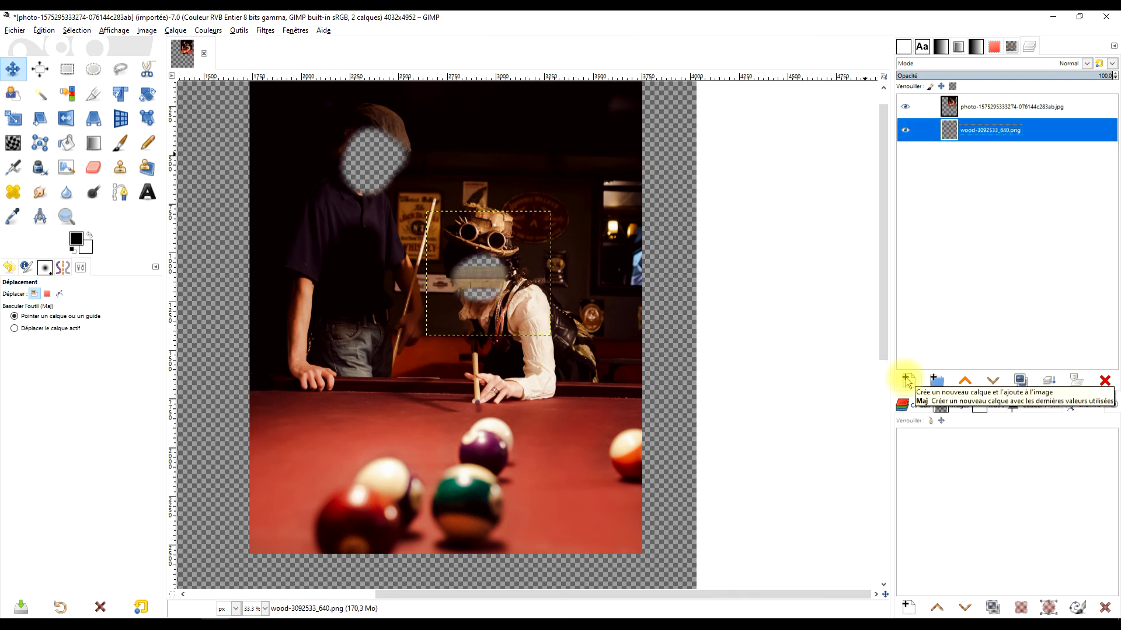
{"action": "left_click", "coordinate": [906, 380]}
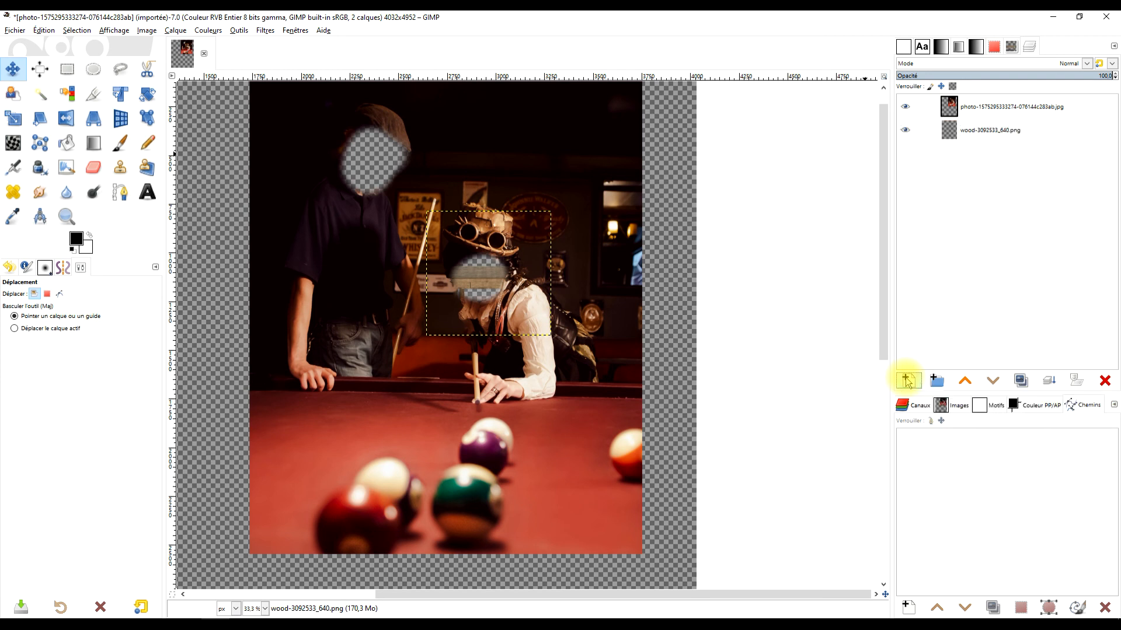
{"action": "left_click", "coordinate": [835, 453]}
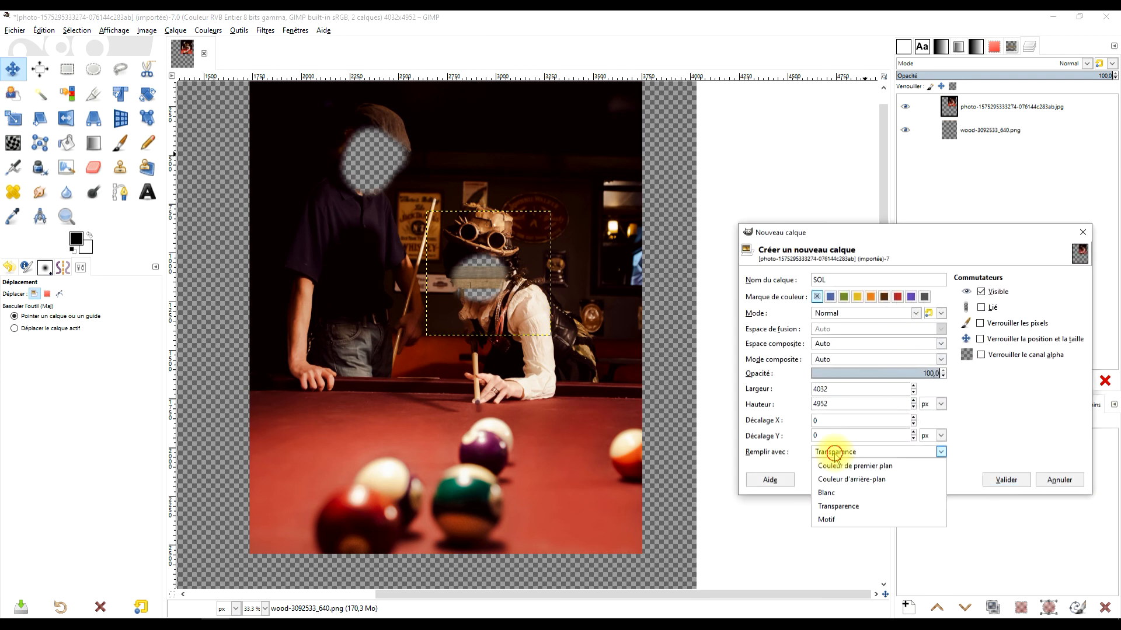
{"action": "left_click", "coordinate": [835, 506]}
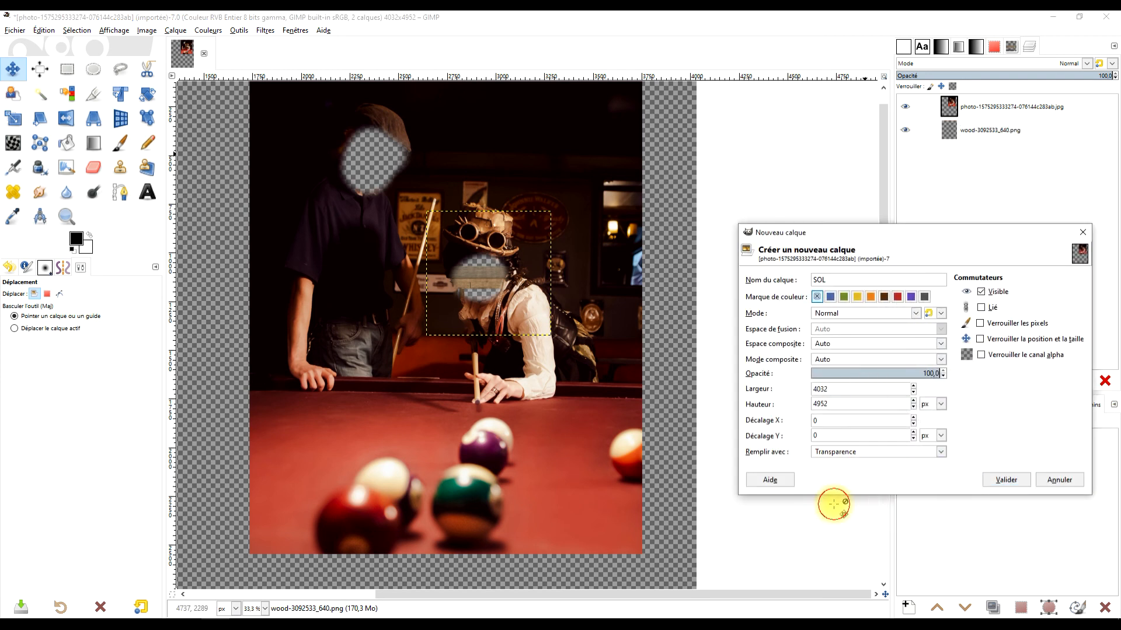
{"action": "left_click", "coordinate": [1005, 480]}
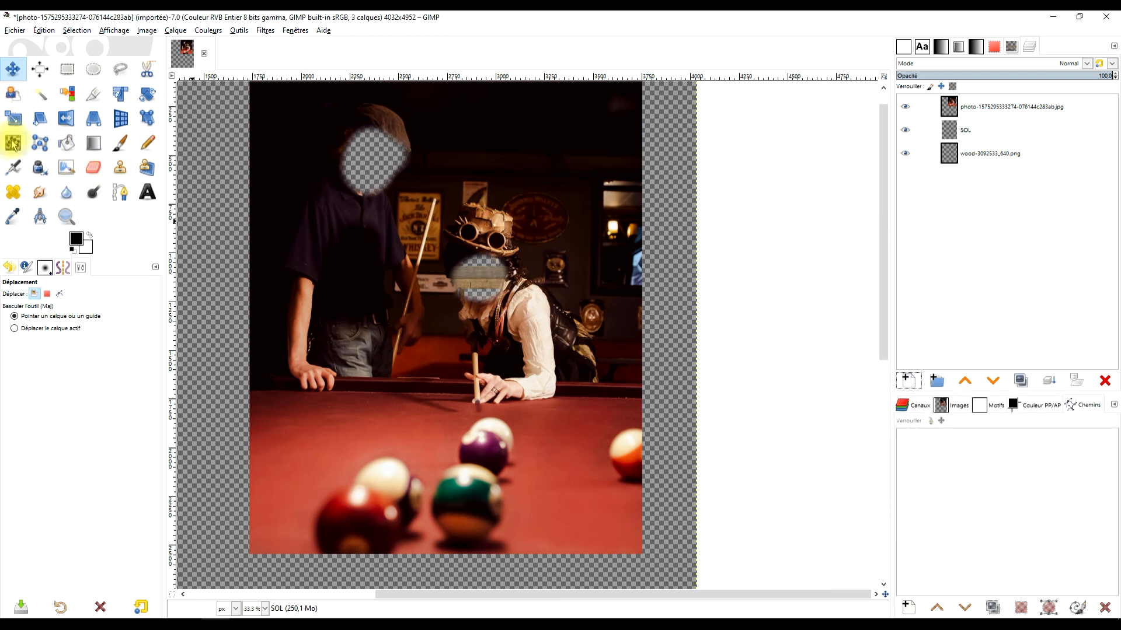
Choose the Paintbrush tool and set the foreground color to red, ec1111
{"action": "left_click", "coordinate": [124, 143]}
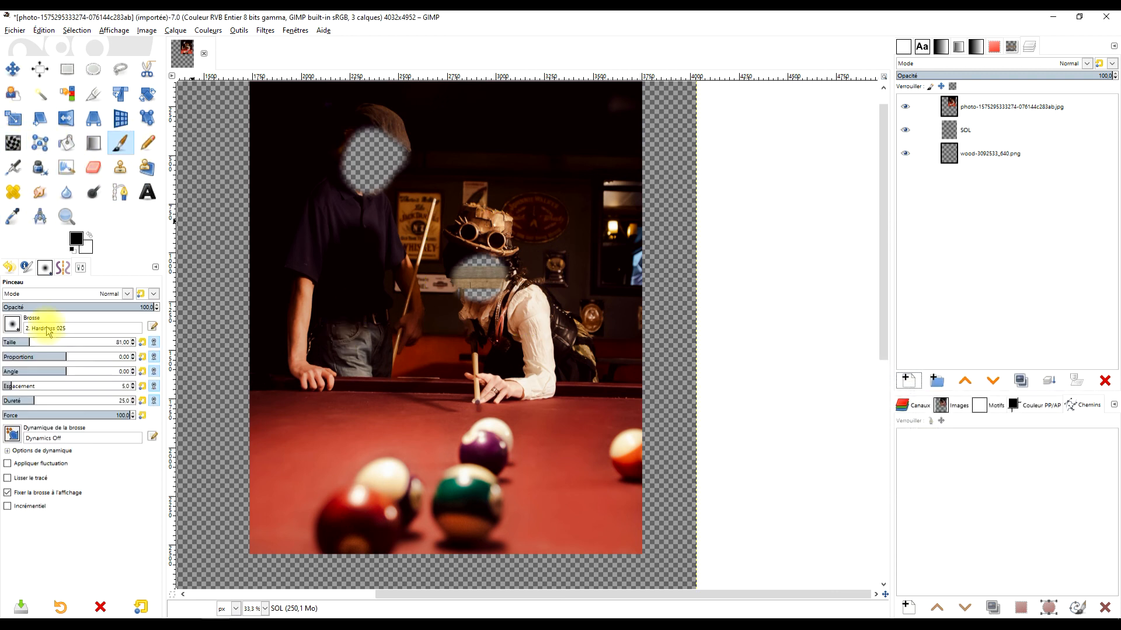
{"action": "left_click", "coordinate": [76, 239]}
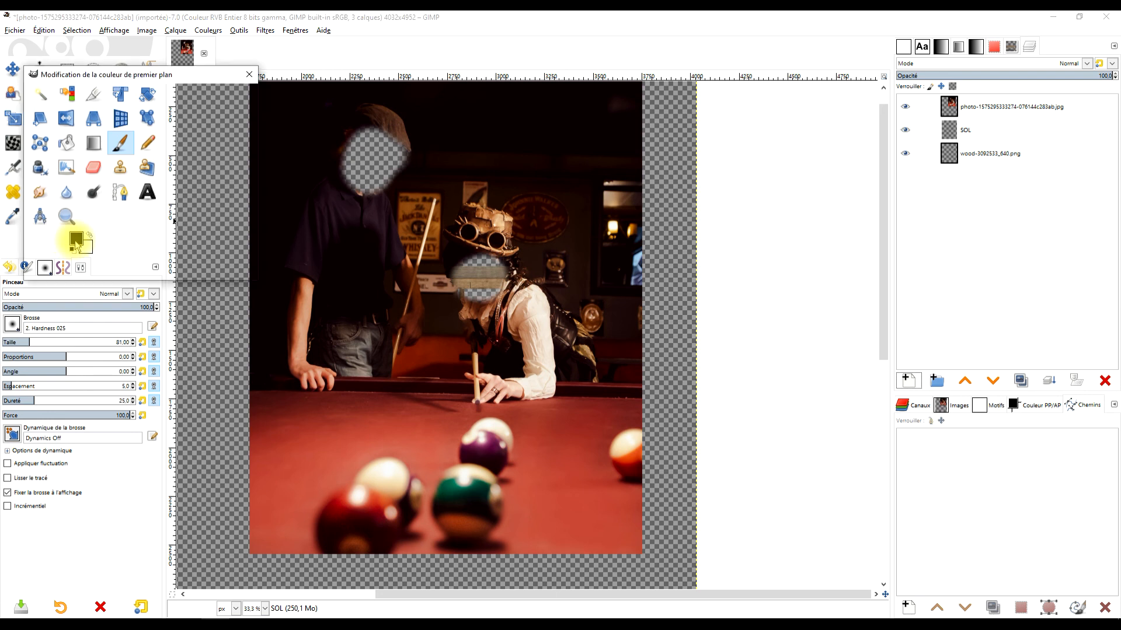
{"action": "left_click_drag", "start_coordinate": [80, 118], "coordinate": [114, 118]}
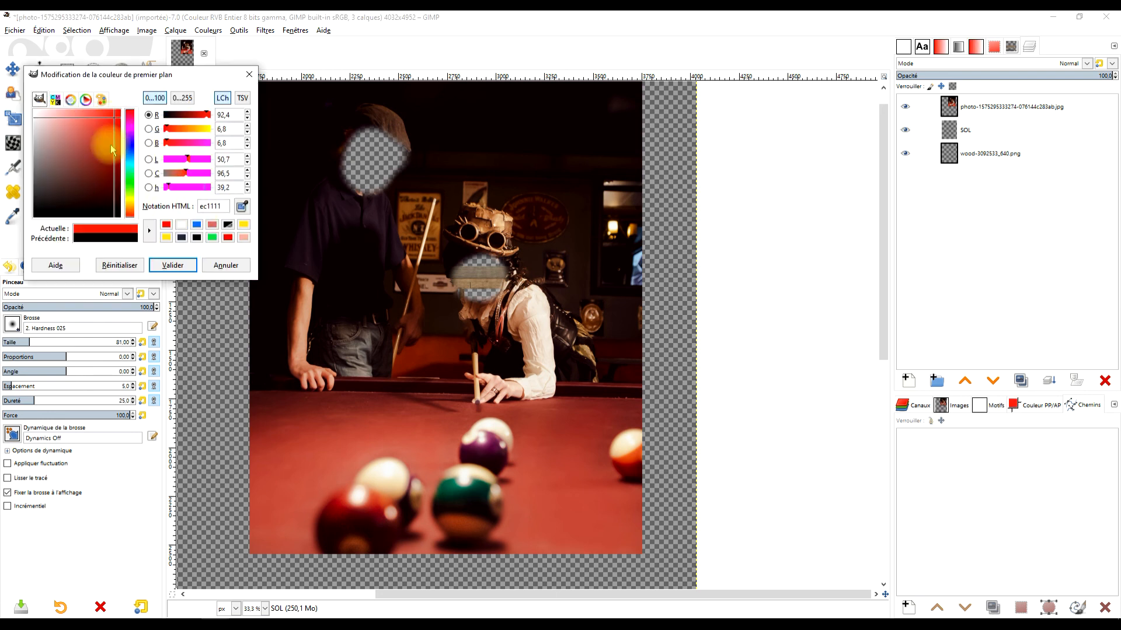
{"action": "left_click", "coordinate": [180, 266]}
Paint red on the SOL layer behind the woman's and the man's erased faces
{"action": "left_click", "coordinate": [955, 131]}
{"action": "mouse_move", "coordinate": [493, 257]}
{"action": "left_mouse_down"}
{"action": "mouse_move", "coordinate": [468, 290]}
{"action": "mouse_move", "coordinate": [496, 259]}
{"action": "mouse_move", "coordinate": [476, 289]}
{"action": "mouse_move", "coordinate": [479, 271]}
{"action": "mouse_move", "coordinate": [497, 264]}
{"action": "mouse_move", "coordinate": [492, 278]}
{"action": "mouse_move", "coordinate": [465, 286]}
{"action": "mouse_move", "coordinate": [497, 265]}
{"action": "mouse_move", "coordinate": [501, 297]}
{"action": "mouse_move", "coordinate": [480, 289]}
{"action": "left_mouse_up"}
{"action": "mouse_move", "coordinate": [383, 184]}
{"action": "left_mouse_down"}
{"action": "mouse_move", "coordinate": [354, 188]}
{"action": "mouse_move", "coordinate": [351, 143]}
{"action": "left_mouse_up"}
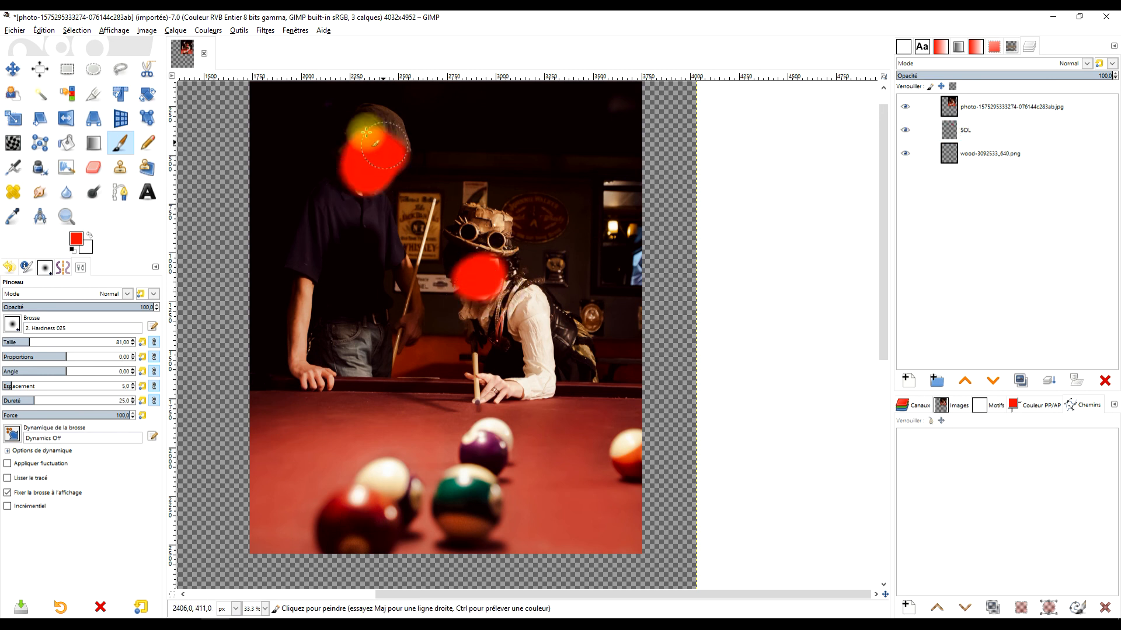
{"action": "left_click", "coordinate": [959, 130]}
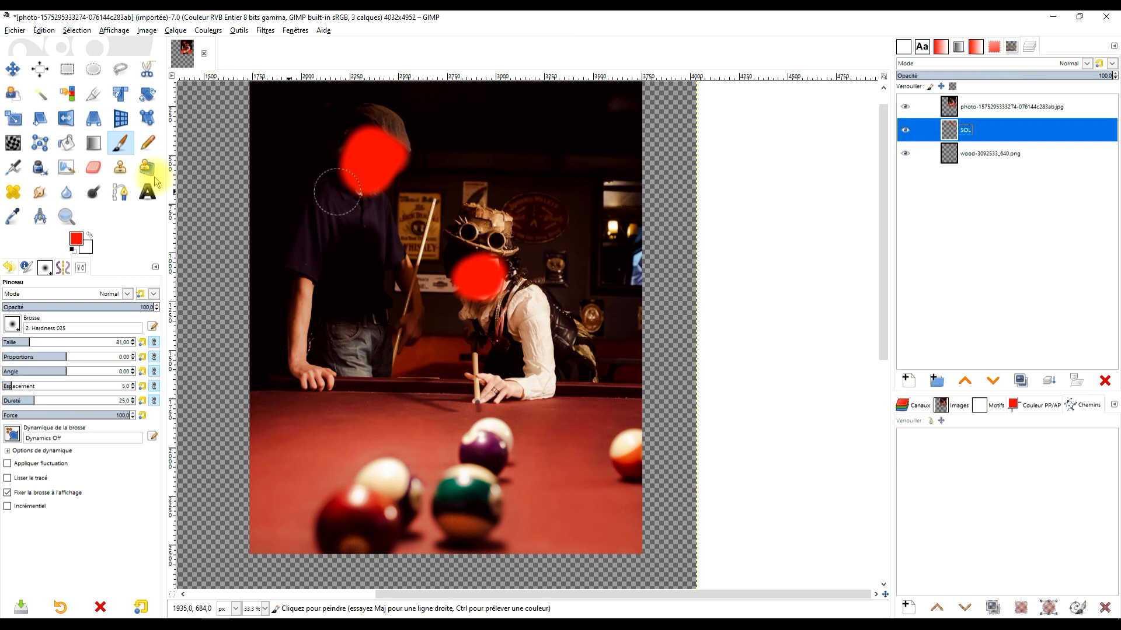
Undo the red paint, the SOL layer, the table layer's moves and the erasing of both faces
{"action": "left_click", "coordinate": [44, 30]}
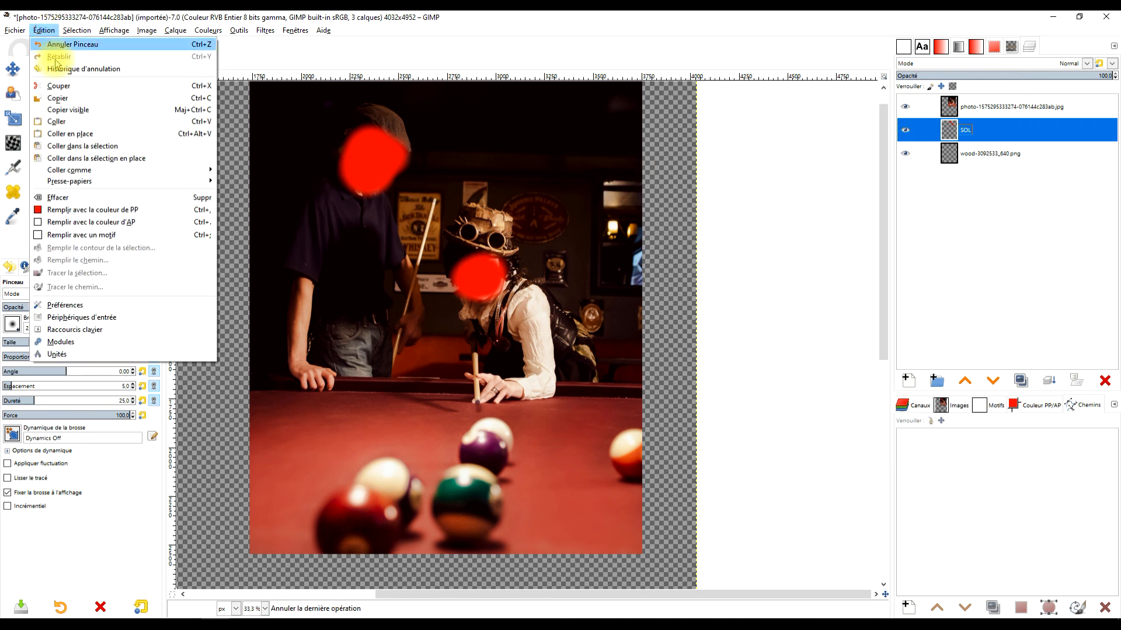
{"action": "left_click", "coordinate": [99, 45]}
{"action": "key", "text": "ctrl+z"}
{"action": "key", "text": "ctrl+z"}
{"action": "key", "text": "ctrl+z"}
{"action": "key", "text": "ctrl+z"}
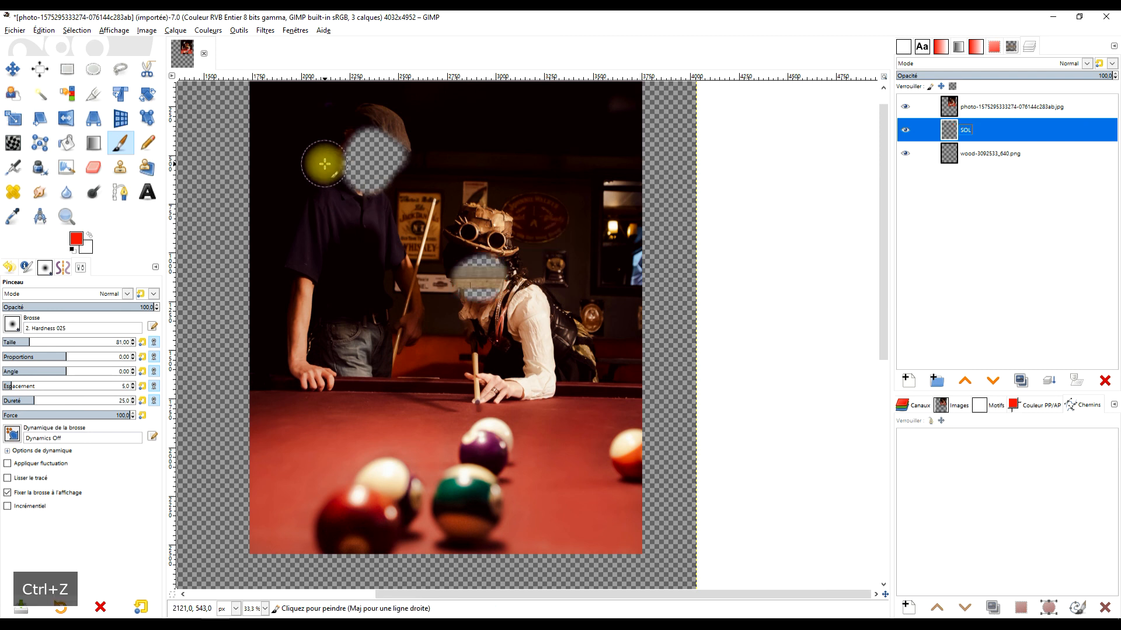
{"action": "key", "text": "ctrl+z"}
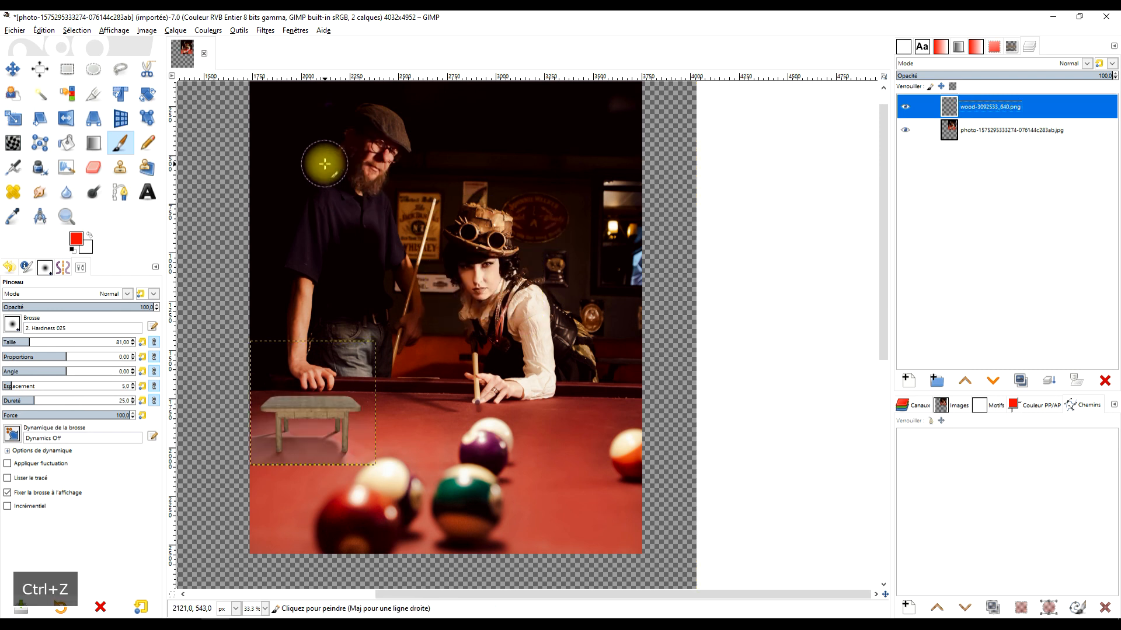
Hide the wooden table layer and, with the photo layer active, reset the foreground and background colors to black and white
{"action": "left_click", "coordinate": [905, 107]}
{"action": "left_click", "coordinate": [947, 132]}
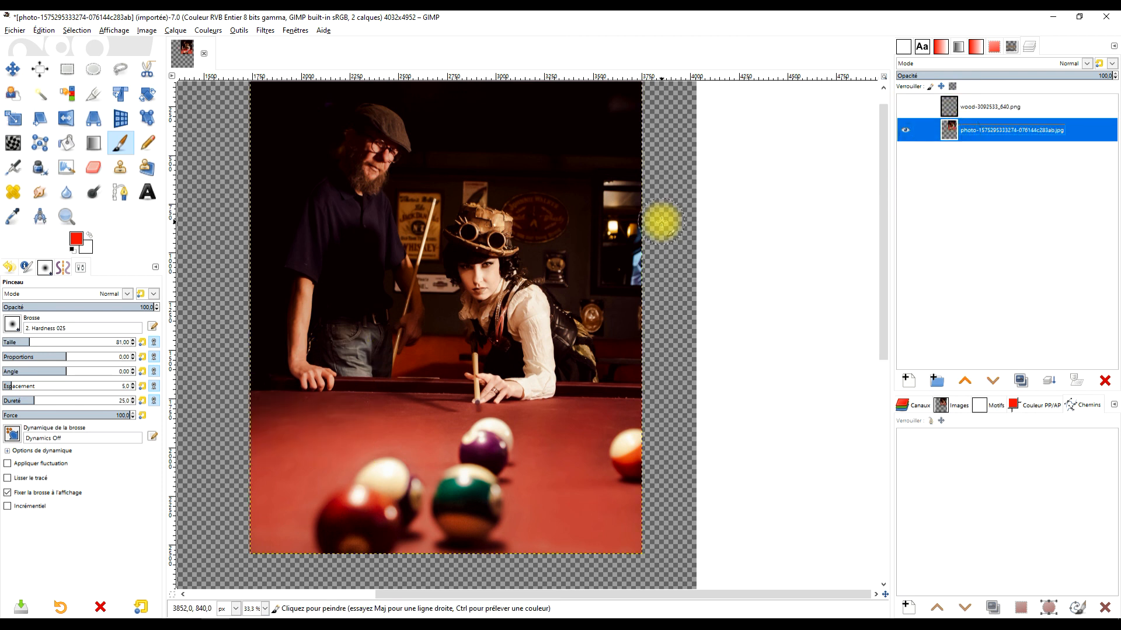
{"action": "mouse_move", "coordinate": [647, 189]}
{"action": "left_mouse_down"}
{"action": "mouse_move", "coordinate": [675, 252]}
{"action": "mouse_move", "coordinate": [693, 205]}
{"action": "left_mouse_up"}
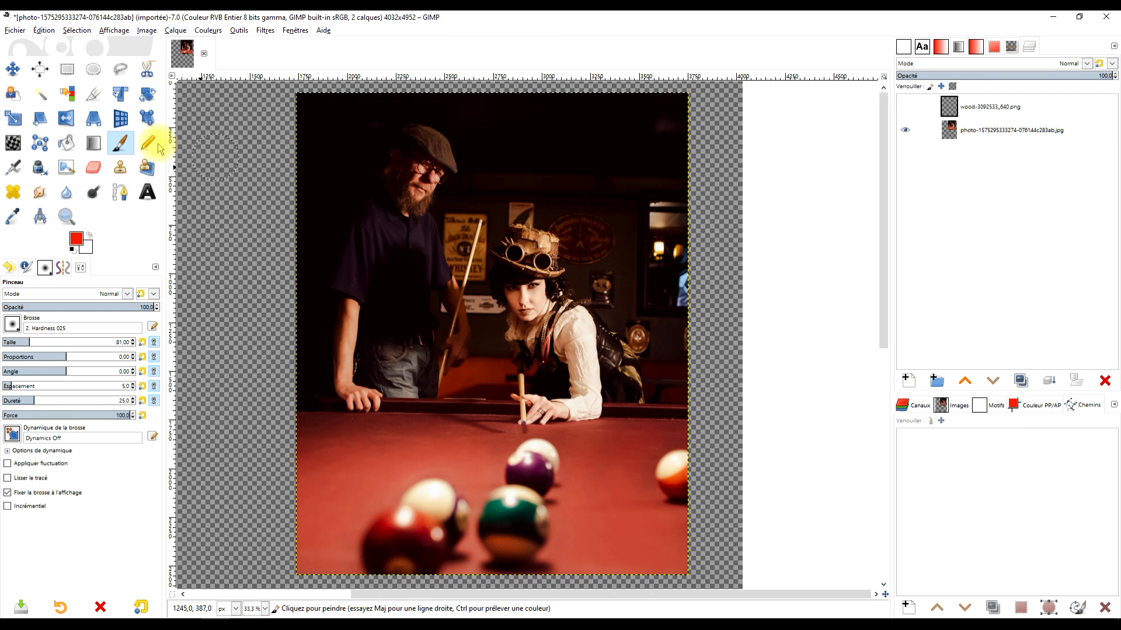
{"action": "left_click", "coordinate": [71, 249]}
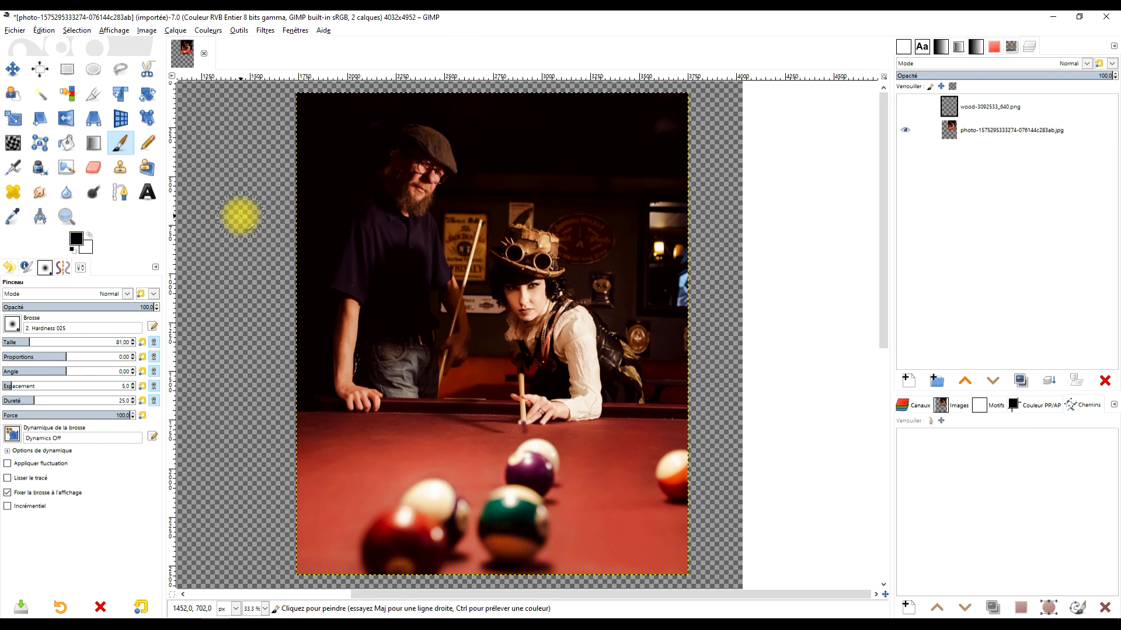